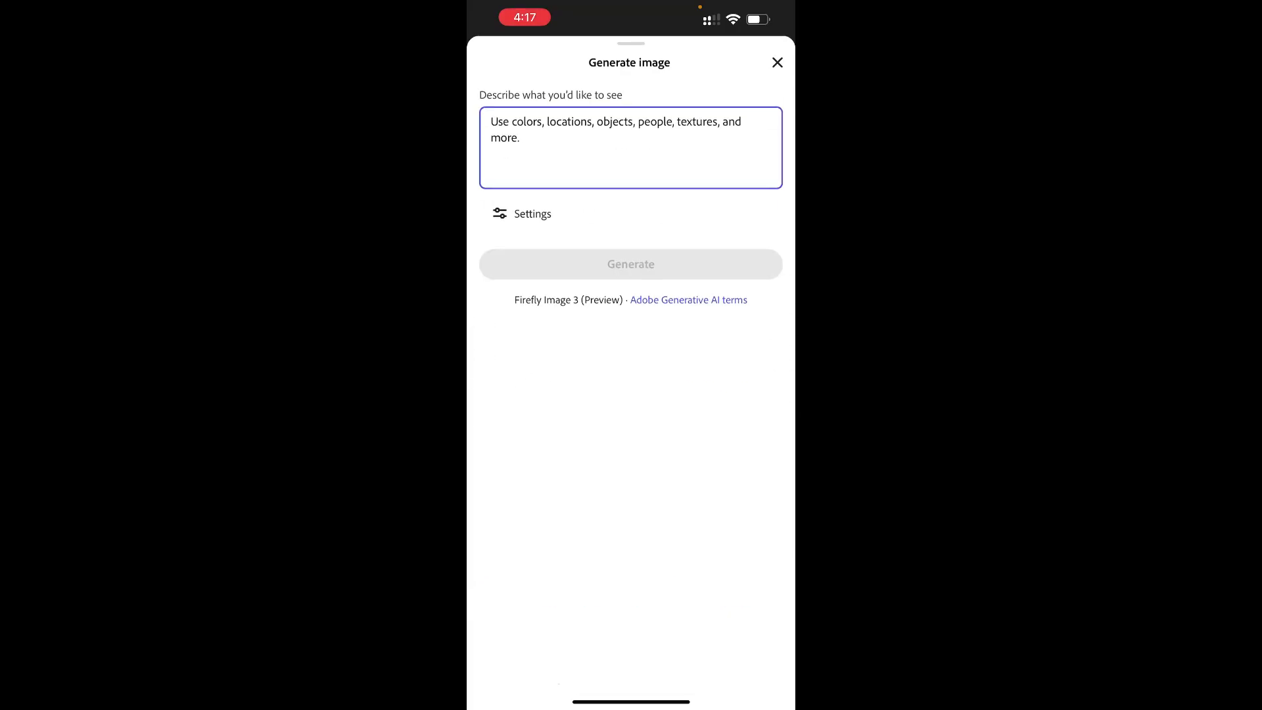
Paste the badge description about protecting land, water and air and generate images.
click(529, 111)
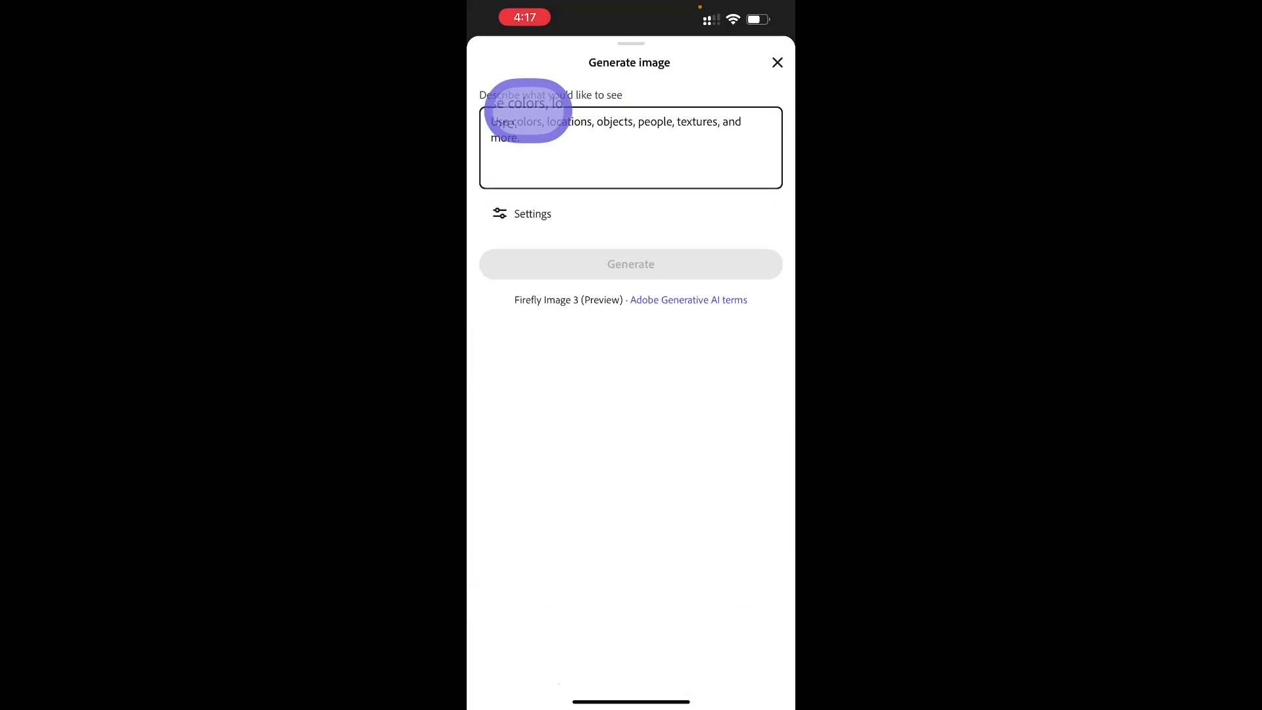
click(509, 85)
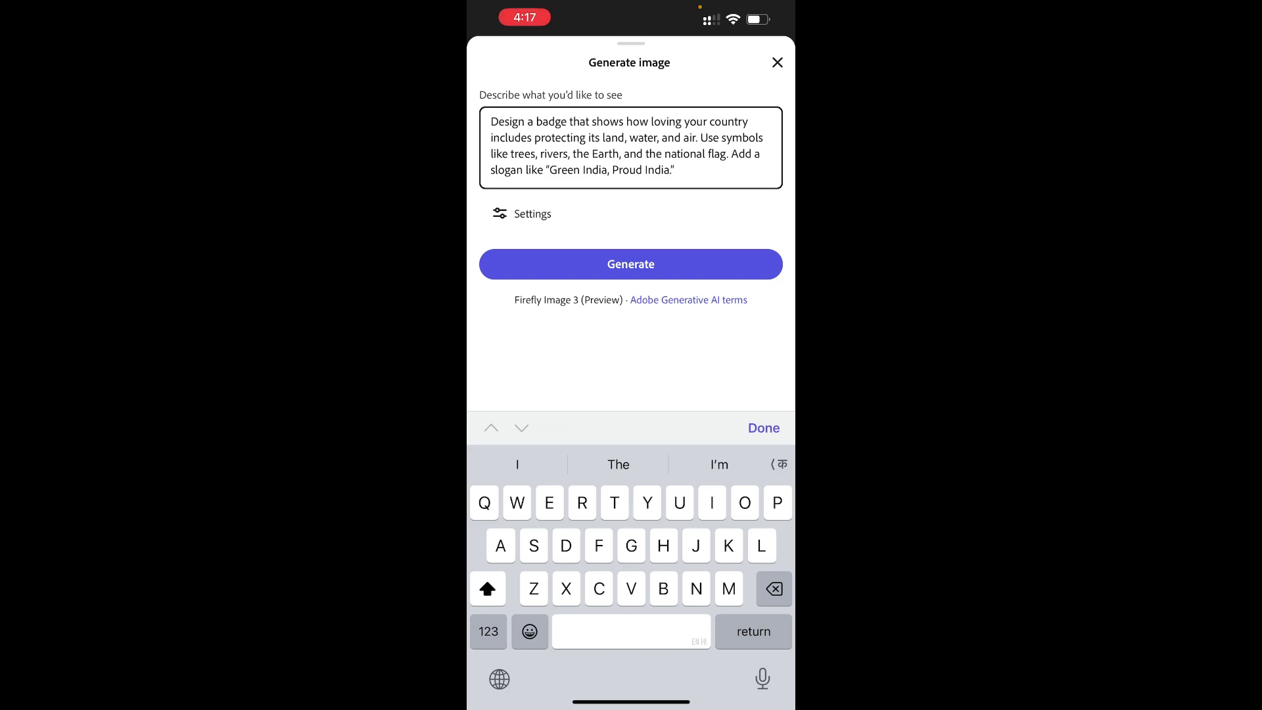
click(632, 264)
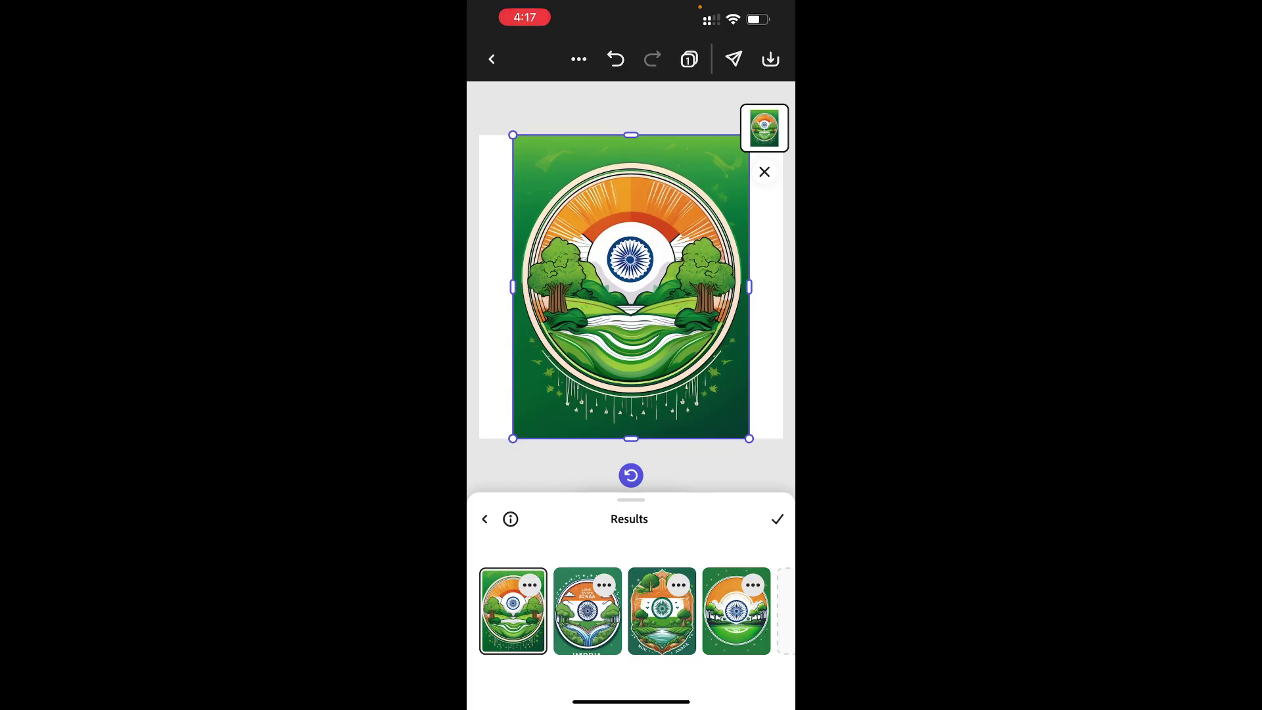
Accept the first generated green badge with the chakra, trees and river.
click(777, 519)
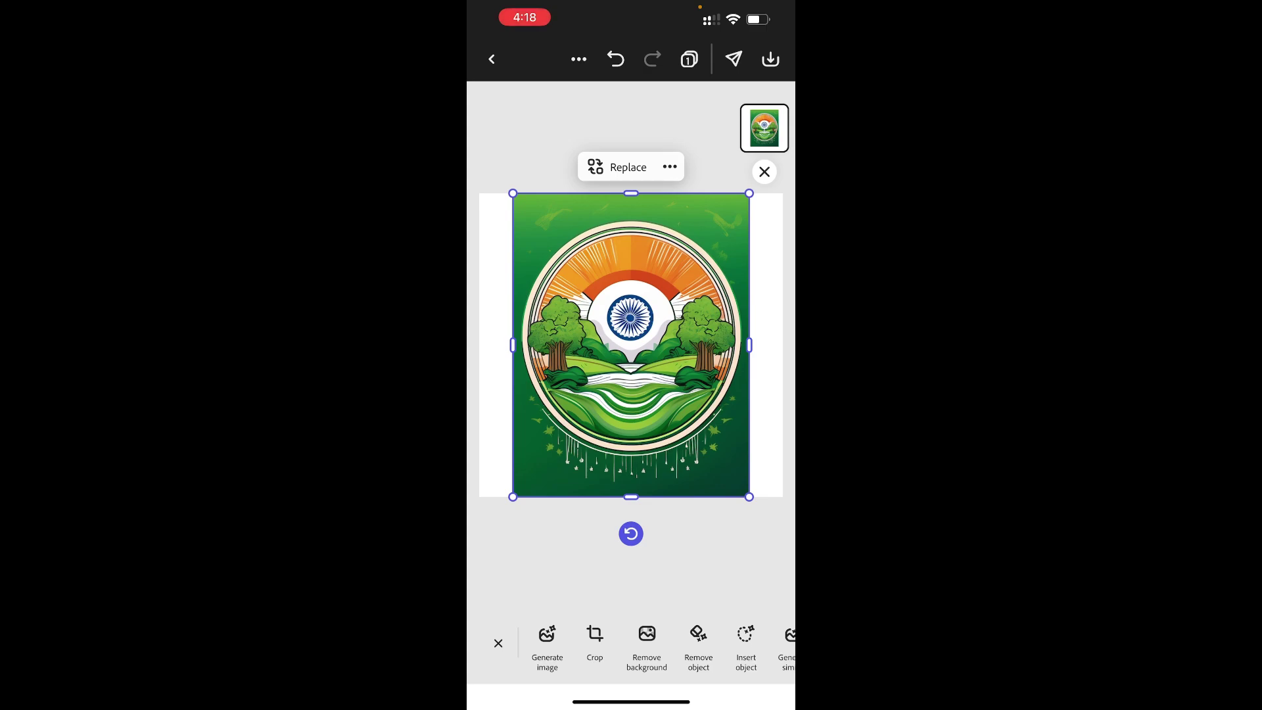
Add a text box reading 'Let us make a greener india this independence day', fixing the typo.
click(499, 643)
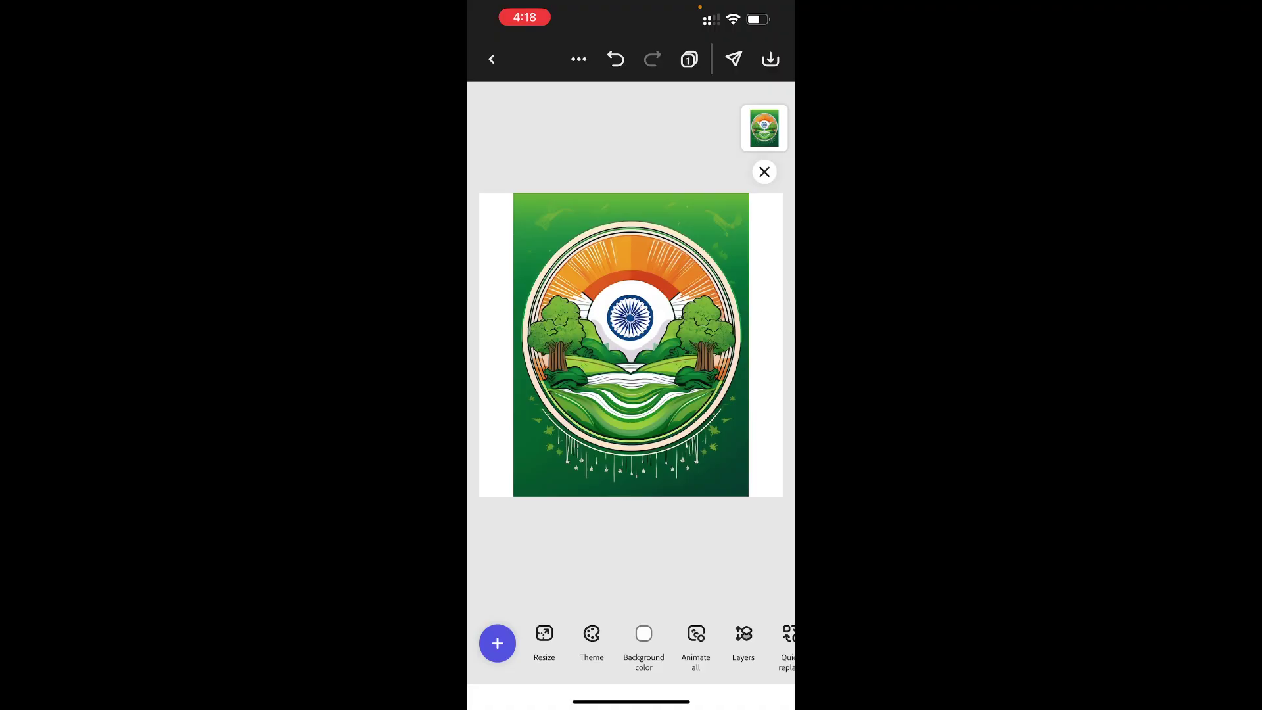
click(499, 644)
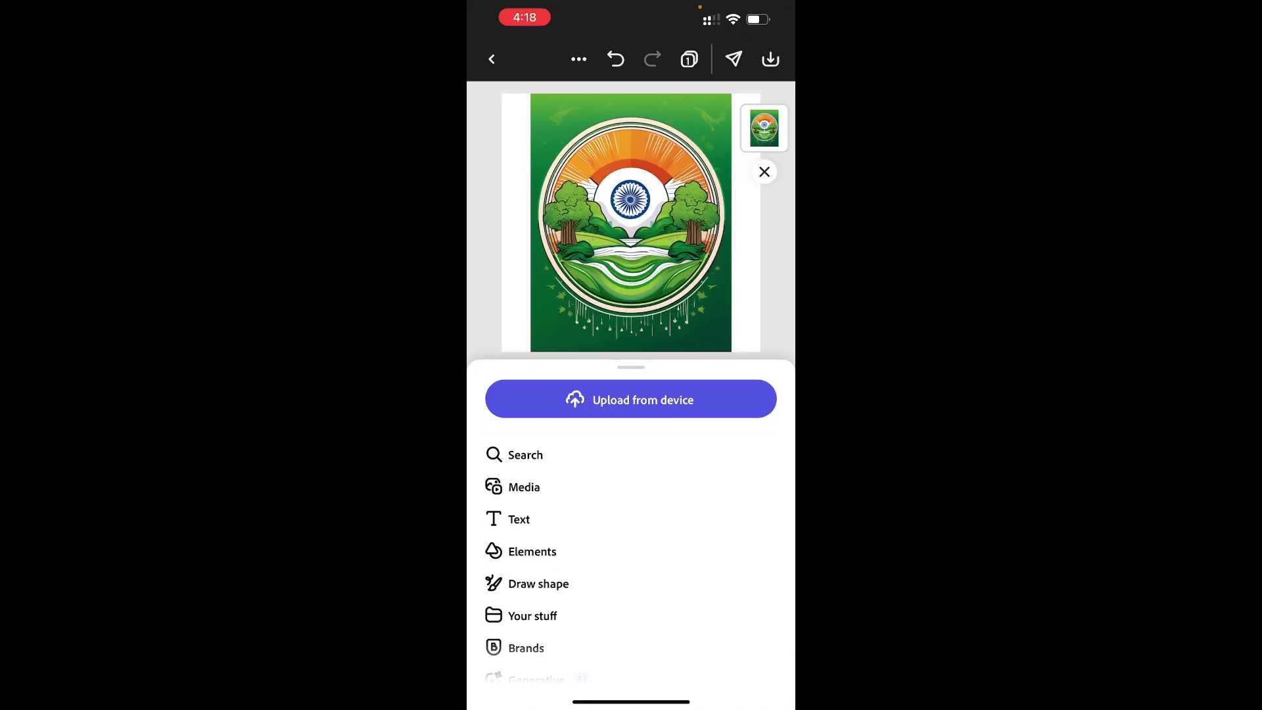
click(519, 519)
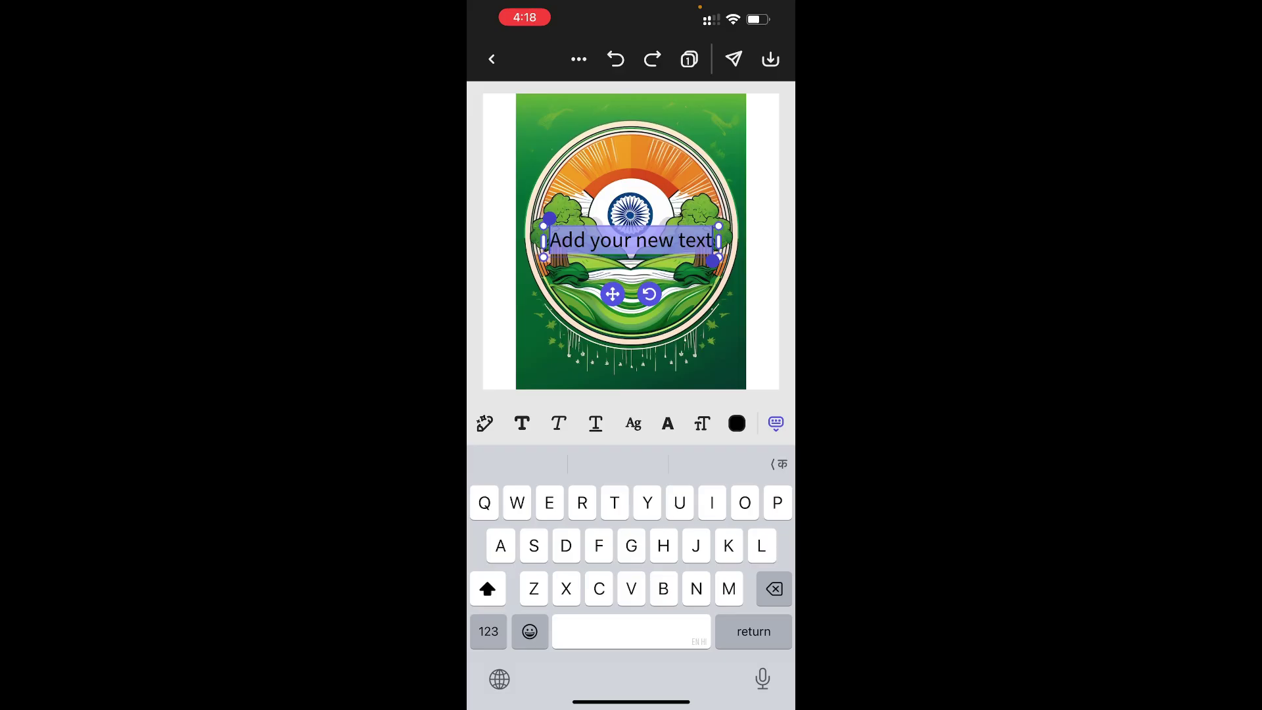
text(Let)
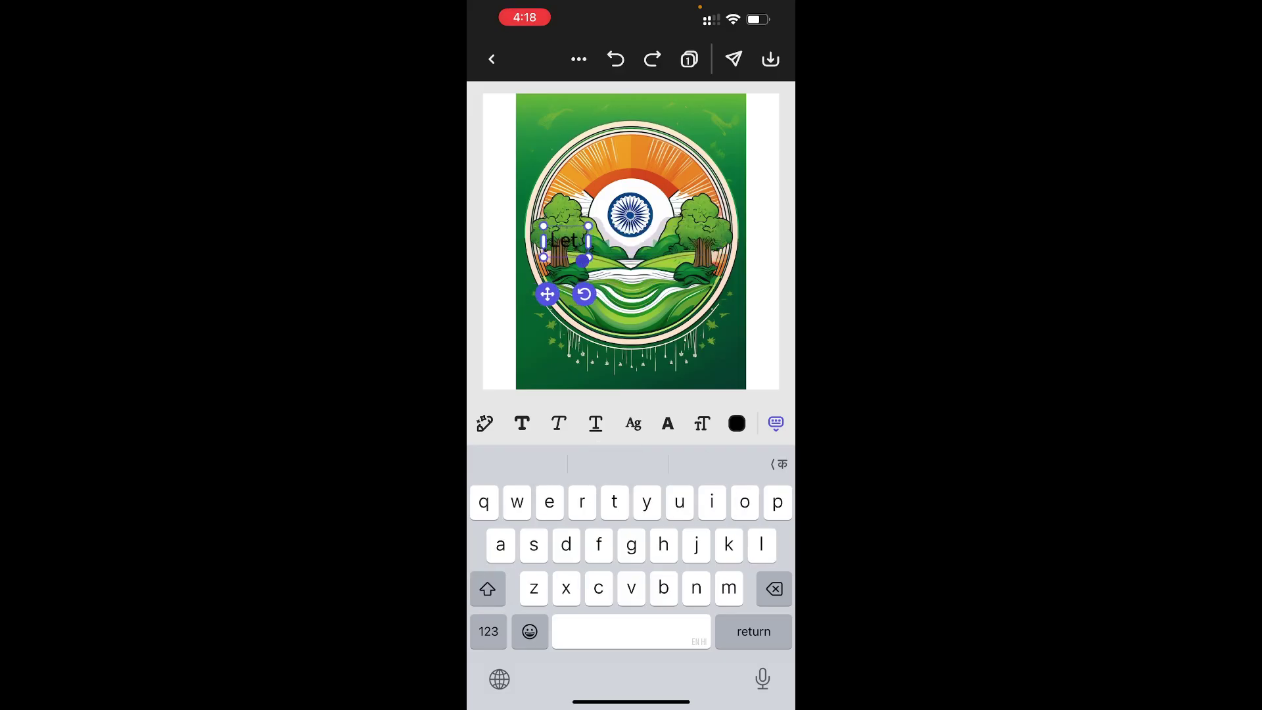
text( us m)
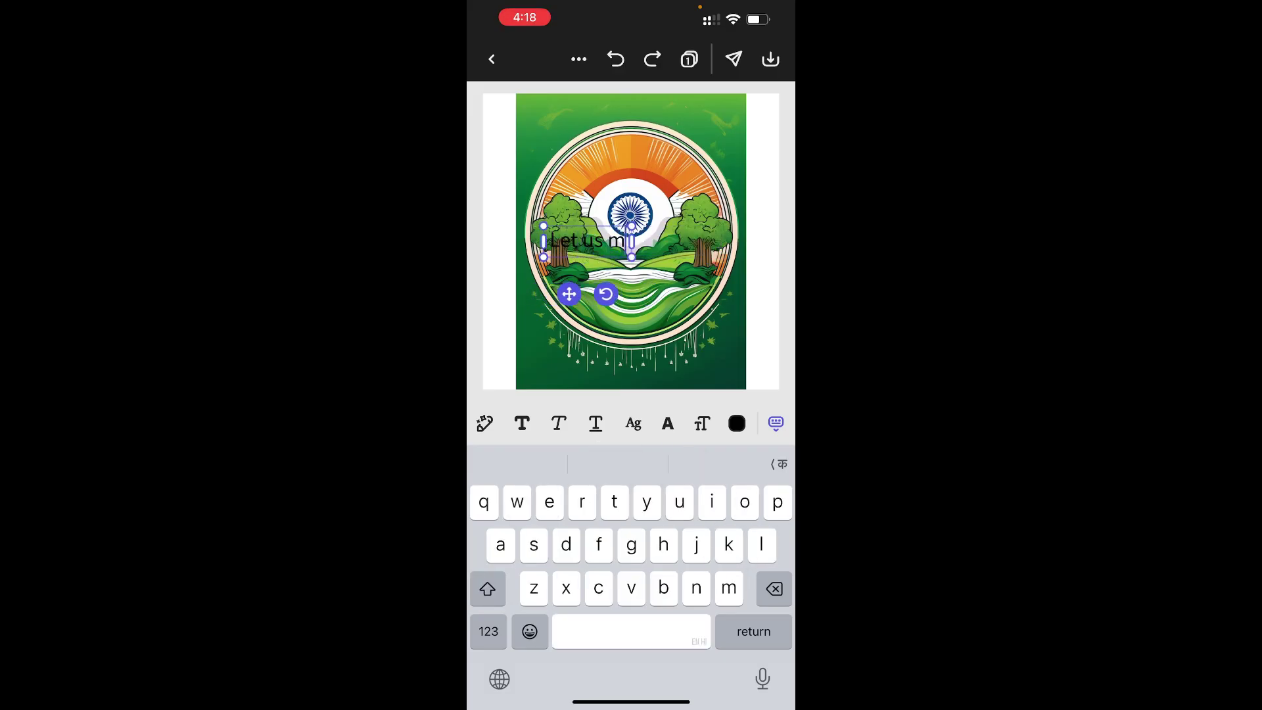
text(ake a g)
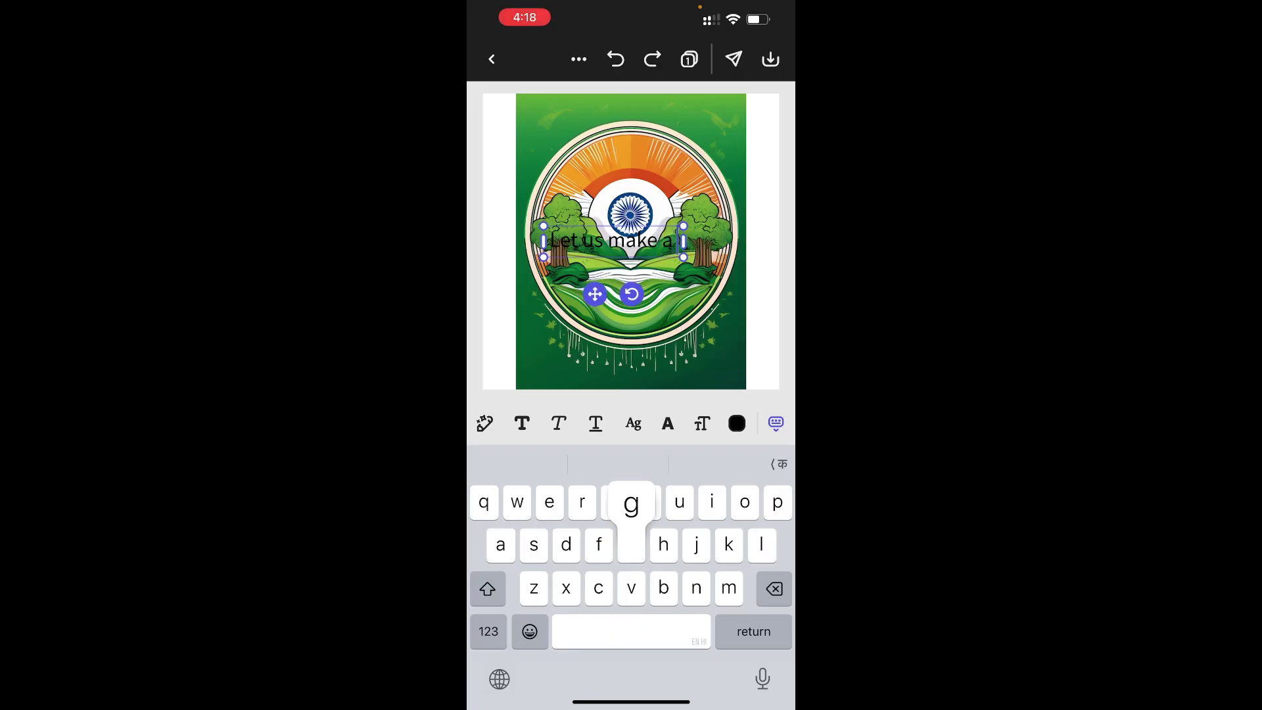
text(rre)
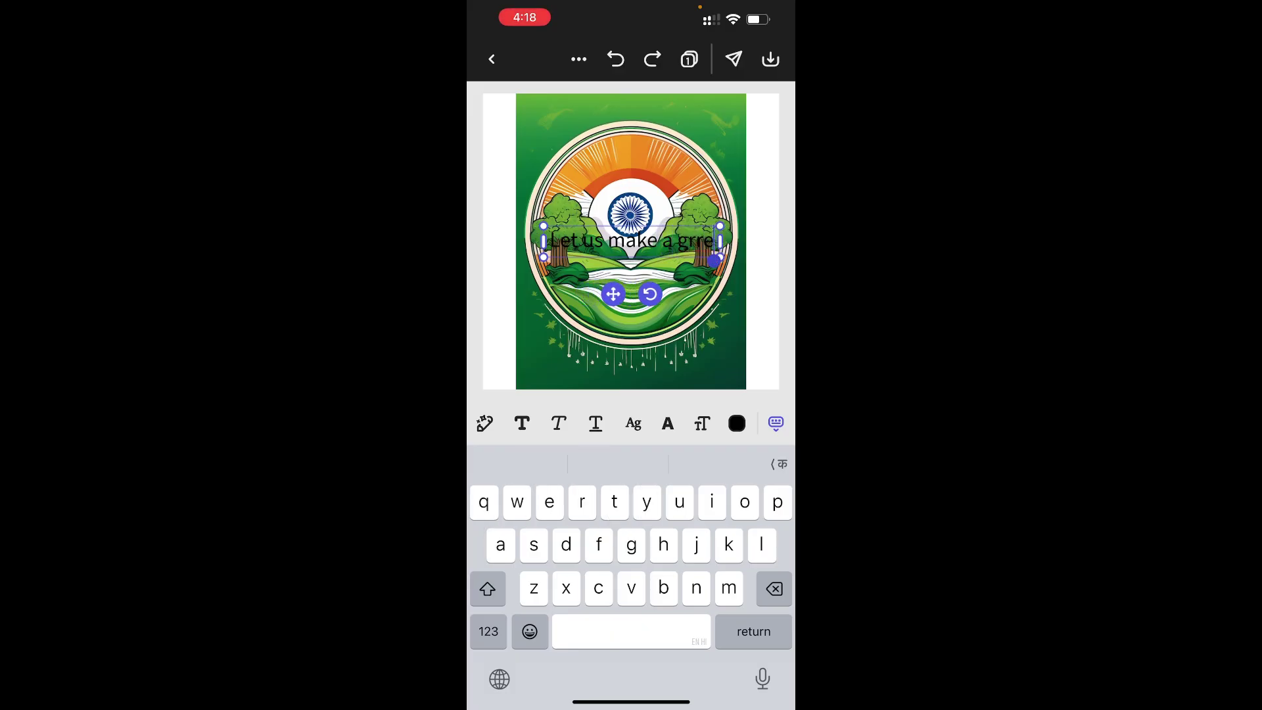
key(BackSpace)
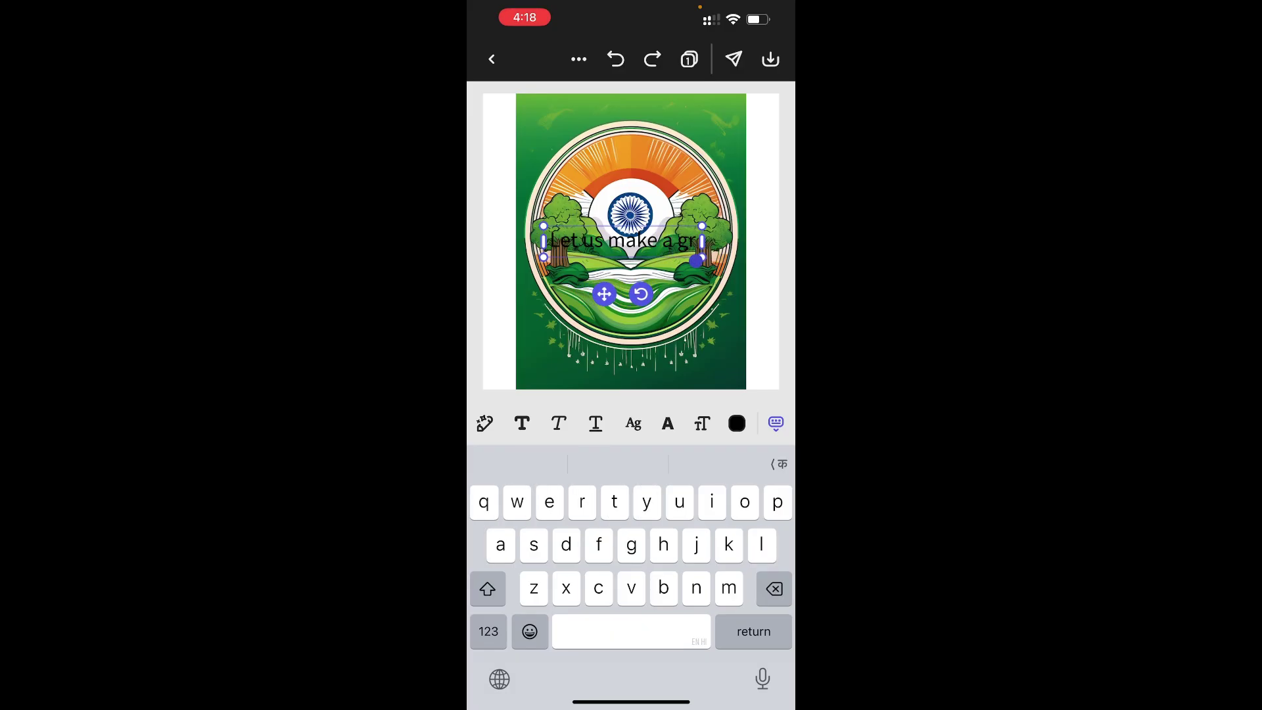
text(ee)
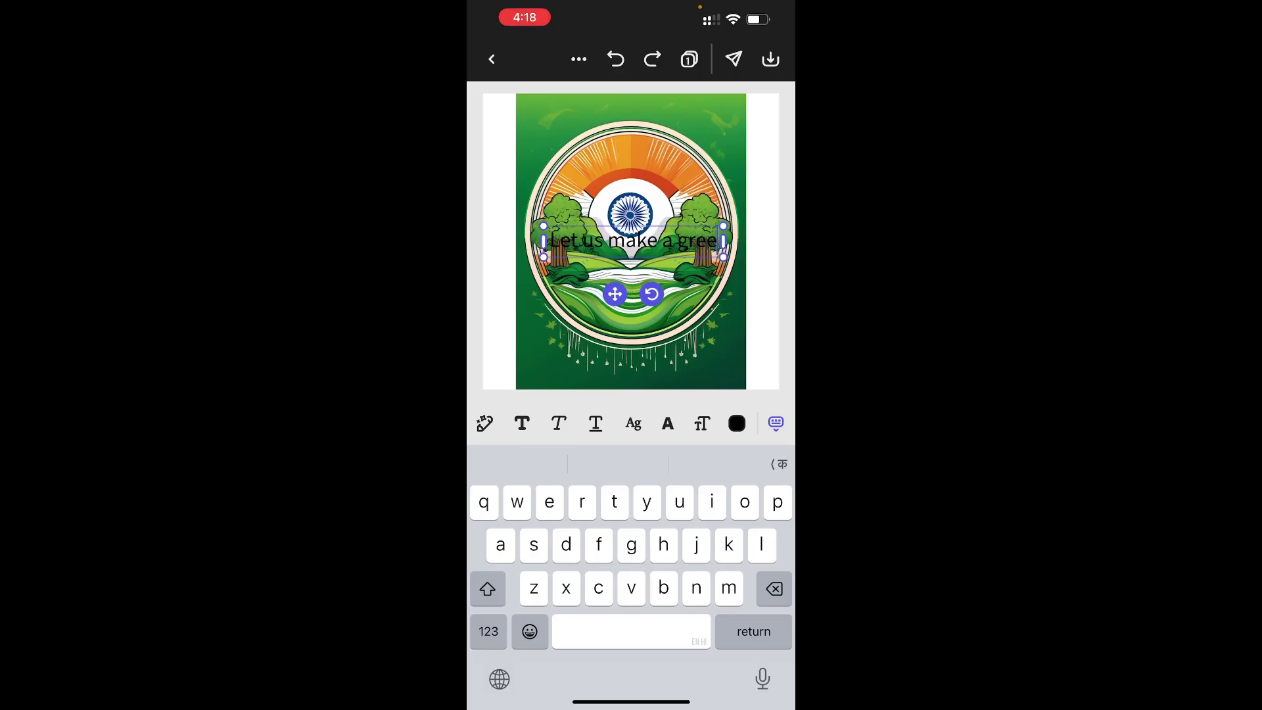
text(ner in)
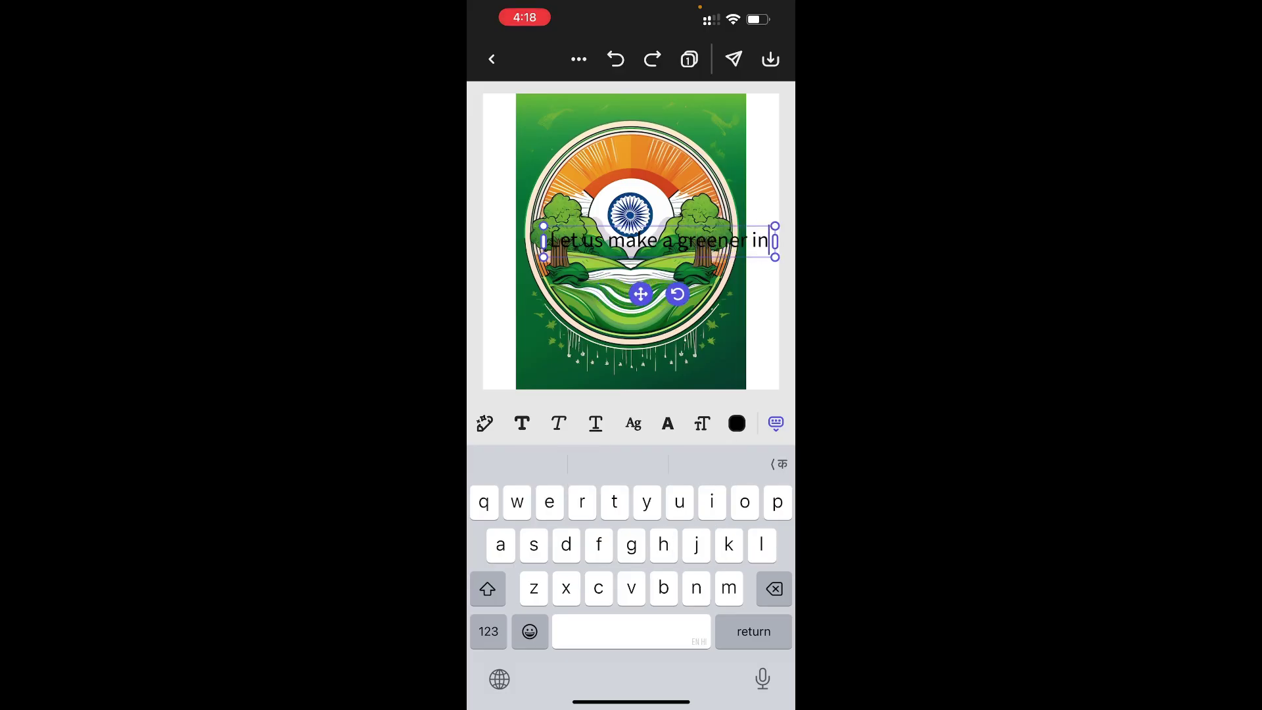
text(dia this )
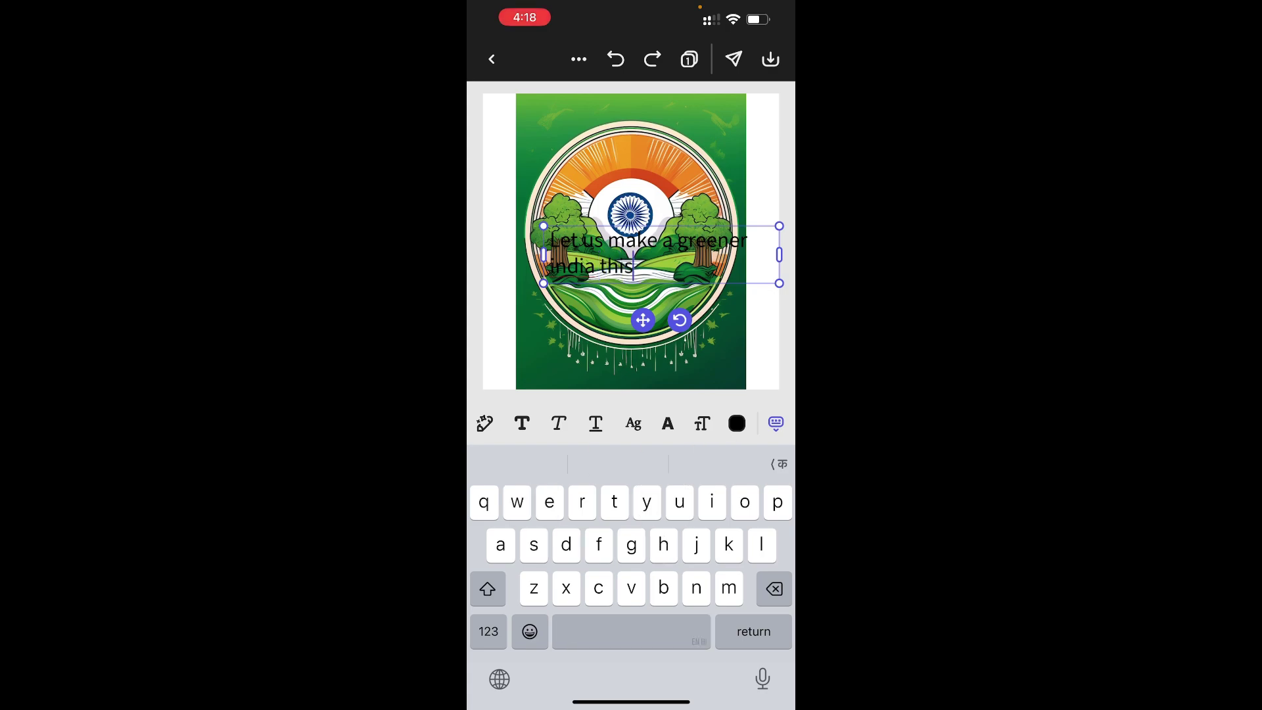
text(inde)
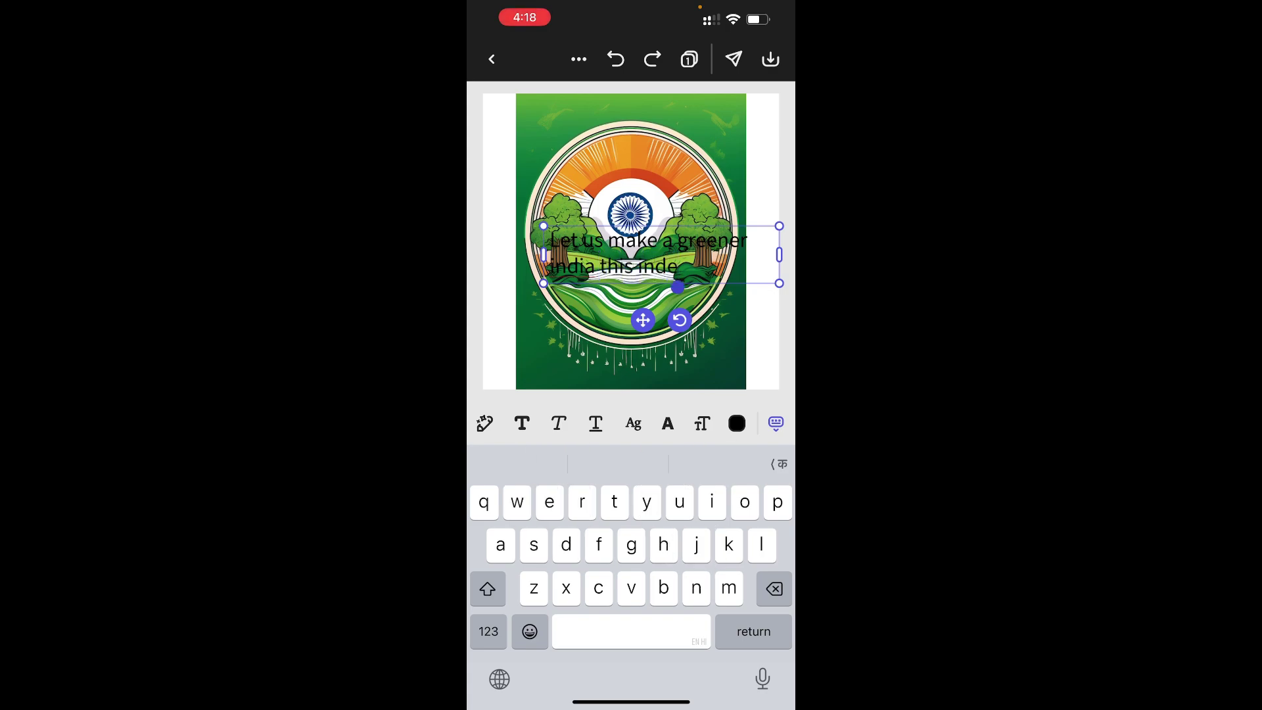
text(pend)
text(ence day)
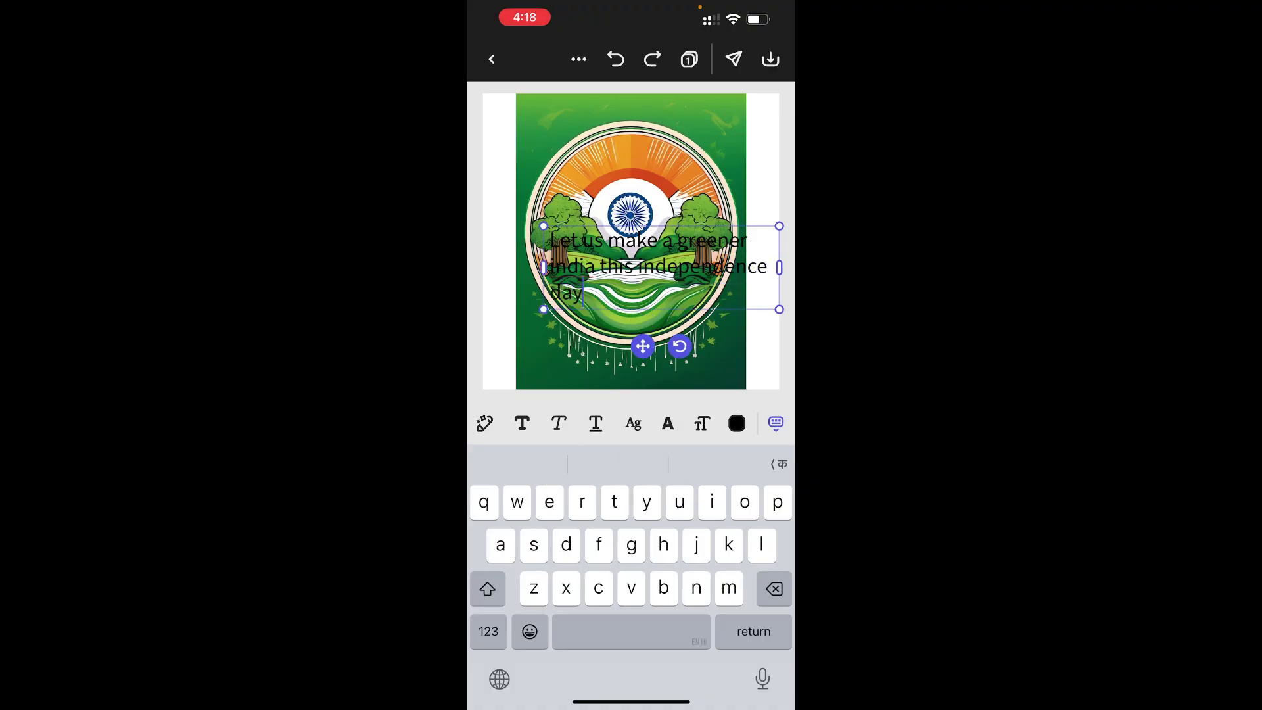
Make the slogan white and move it into two lines along the top edge of the badge.
click(736, 424)
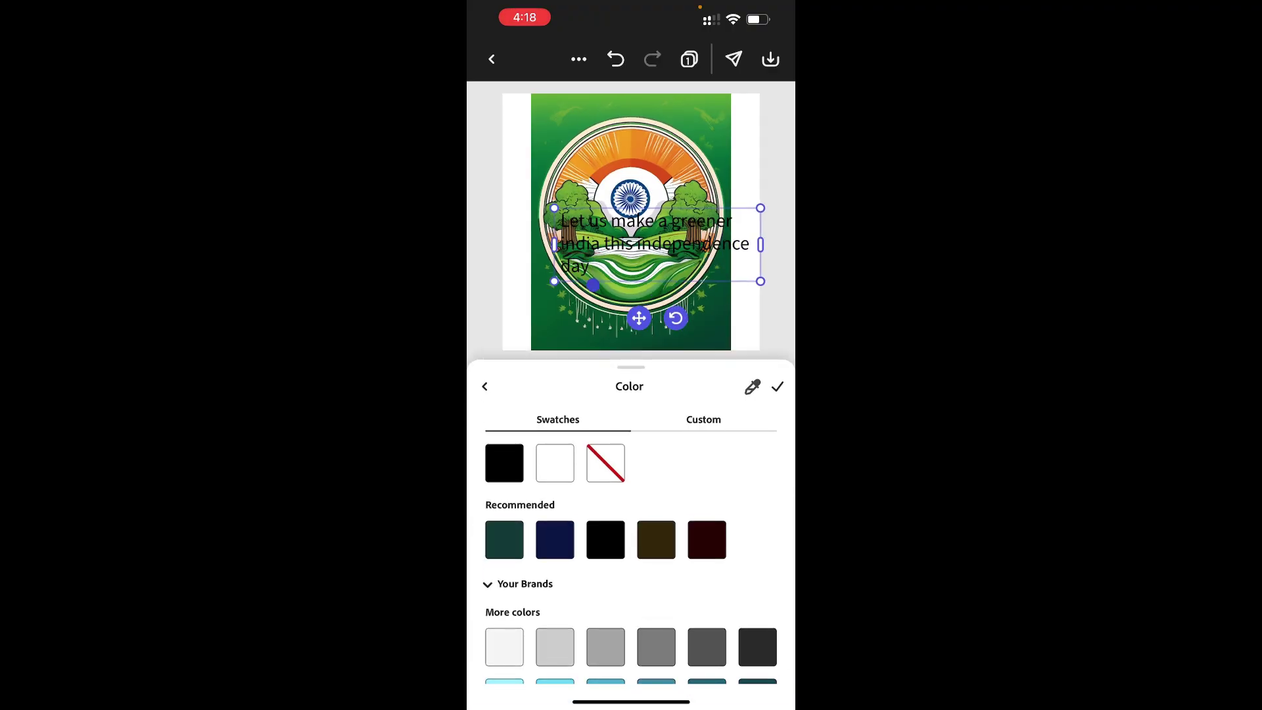
click(554, 463)
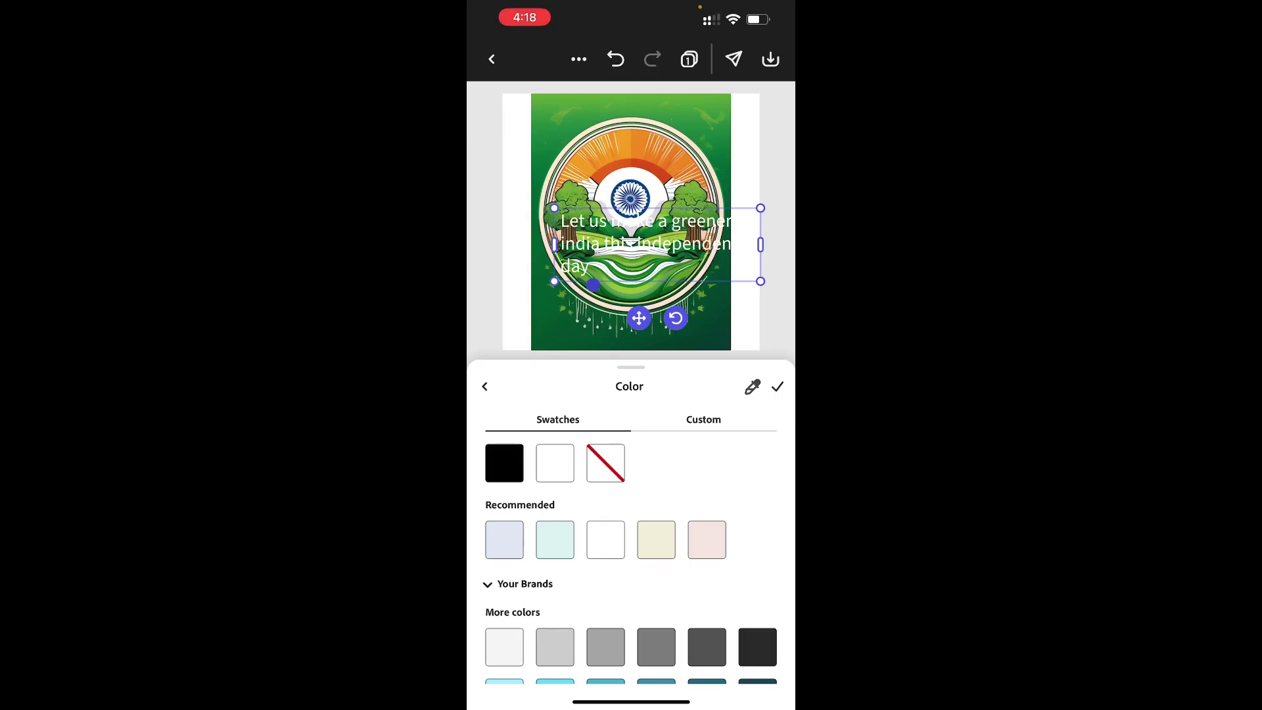
drag(761, 281, 747, 276)
mouse_move(631, 241)
mouse_down()
mouse_move(626, 111)
mouse_move(615, 120)
mouse_up()
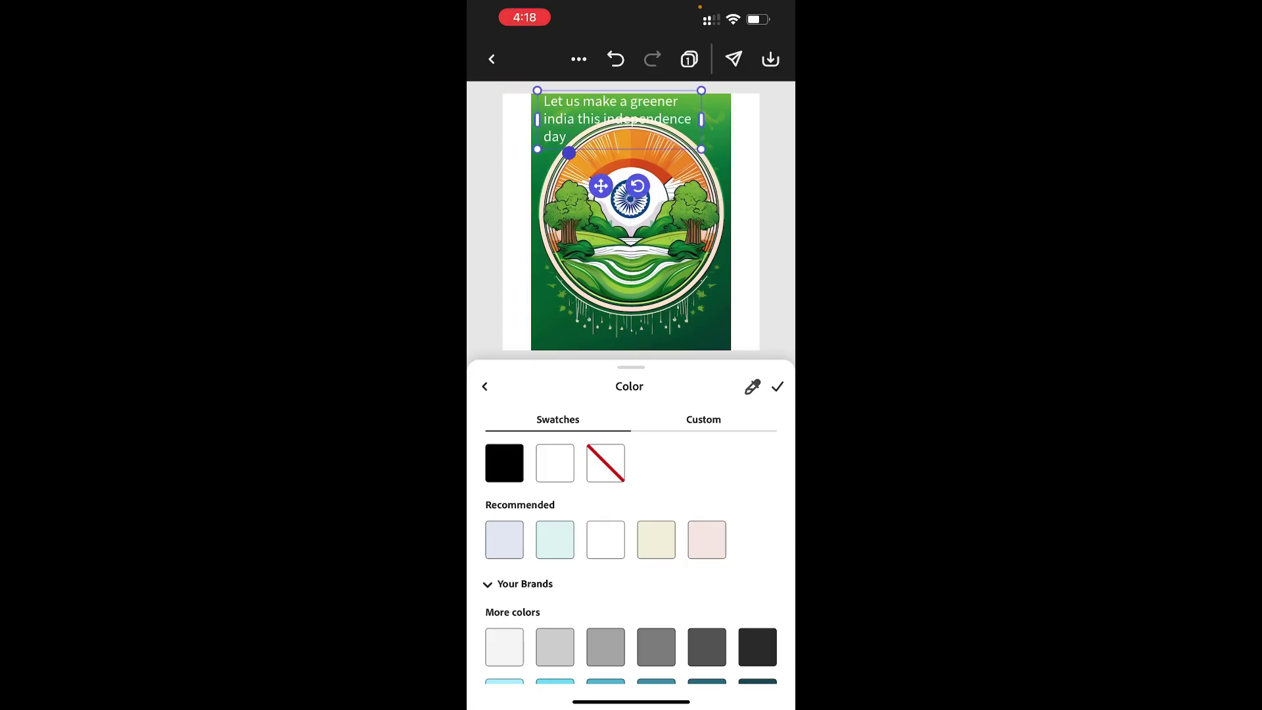
drag(702, 119, 725, 110)
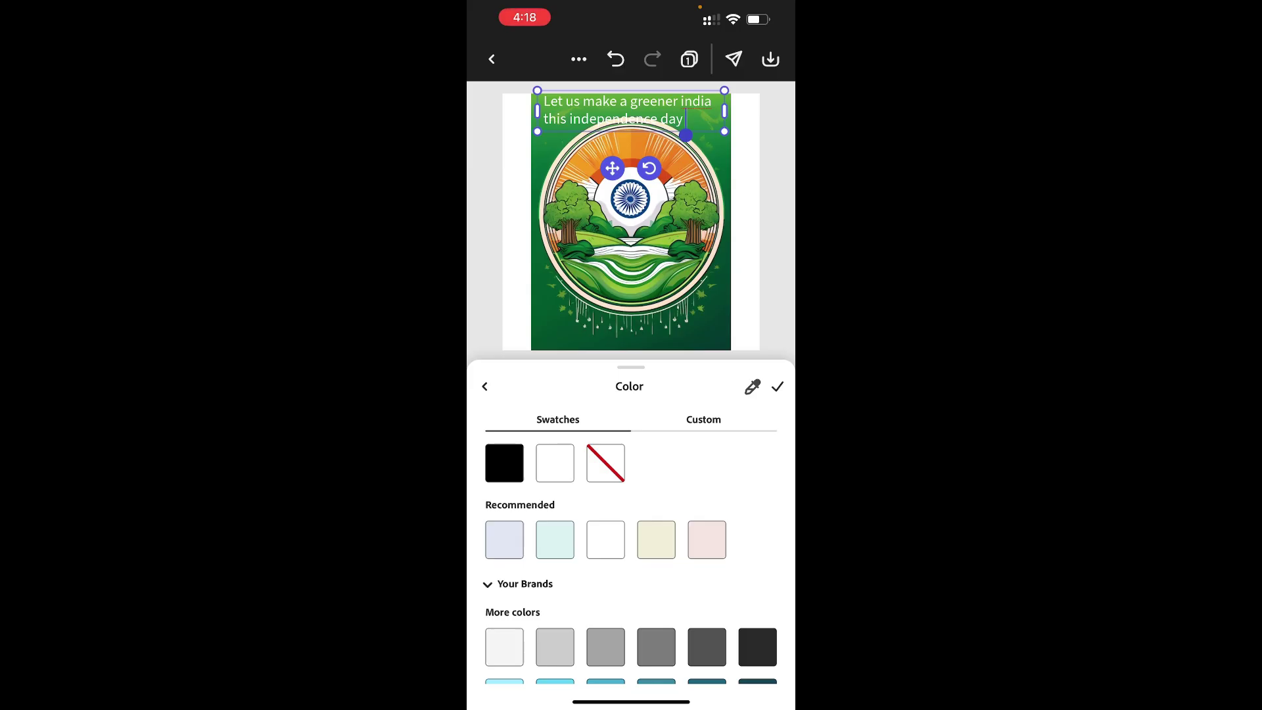
mouse_move(626, 111)
mouse_down()
mouse_move(626, 92)
mouse_move(631, 116)
mouse_up()
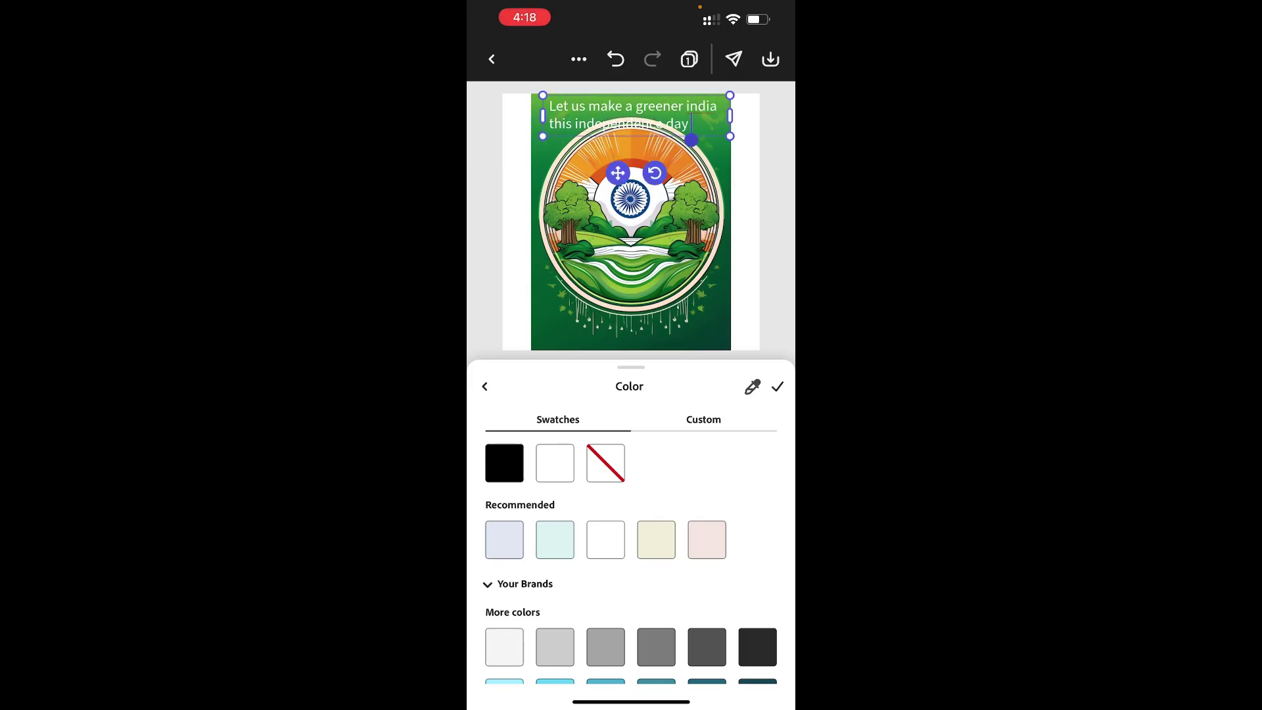
click(778, 386)
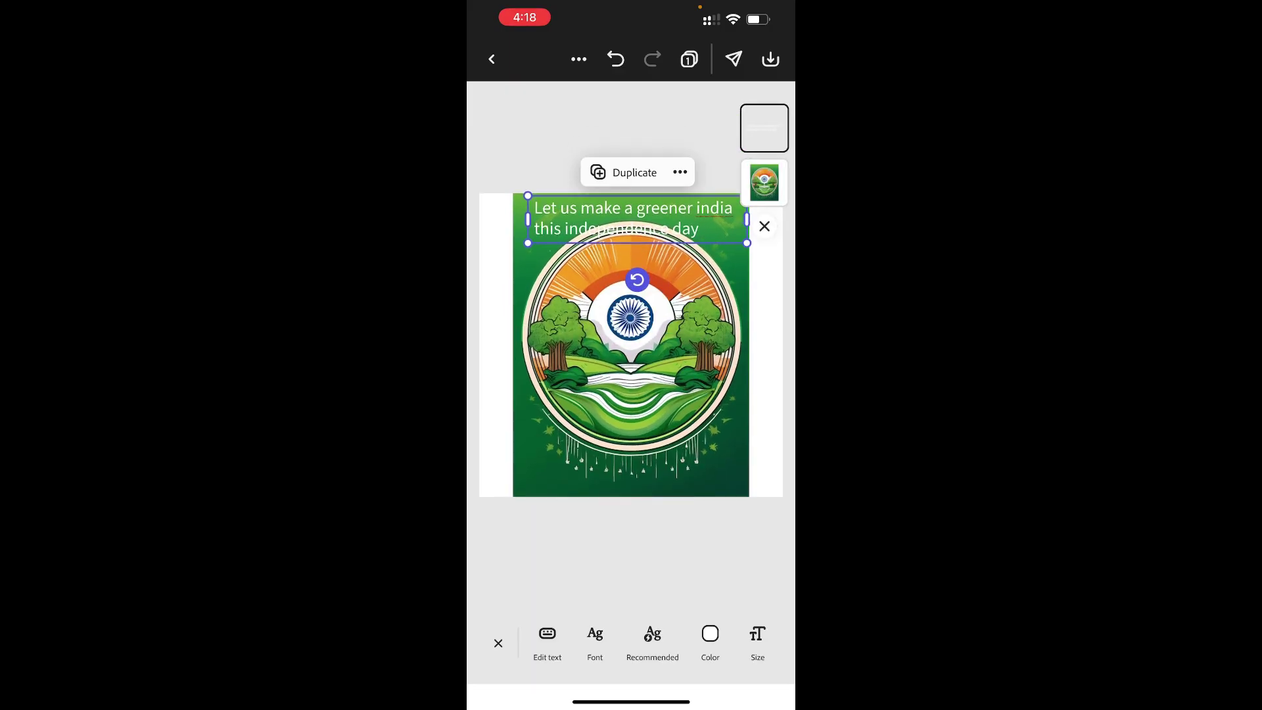
Shrink the slogan font size to about 27.
click(757, 642)
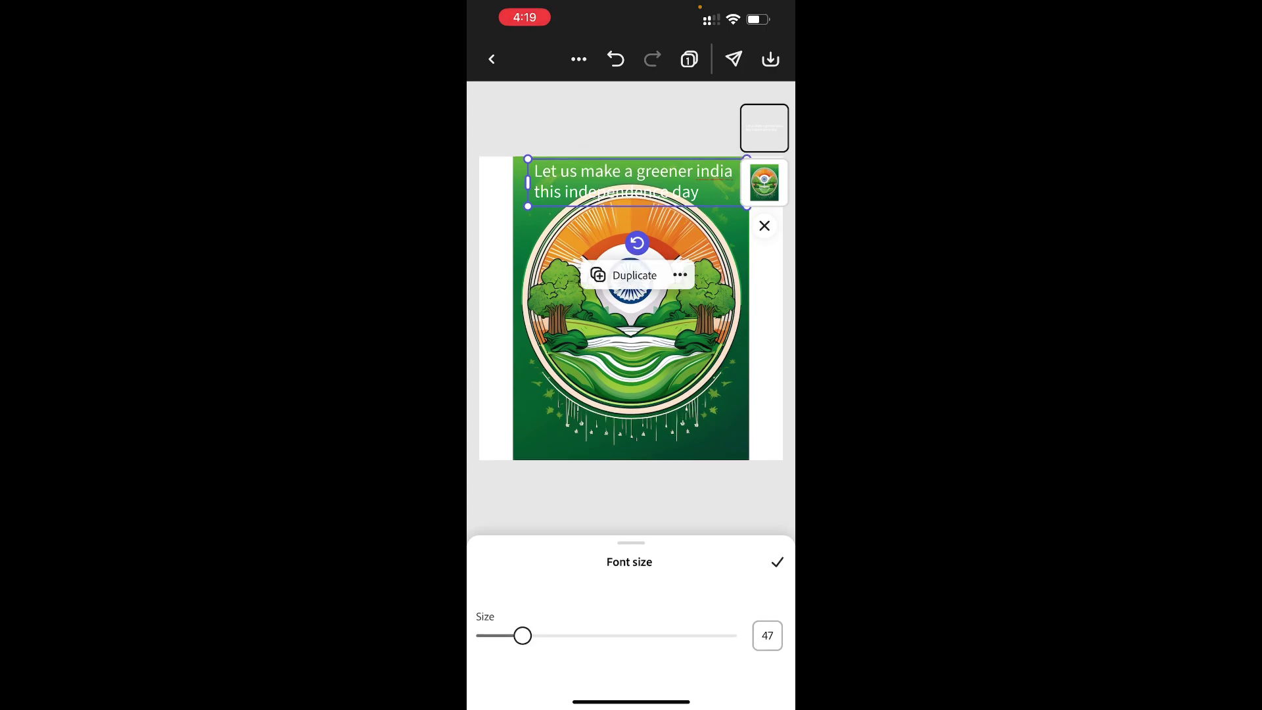
drag(522, 635, 506, 635)
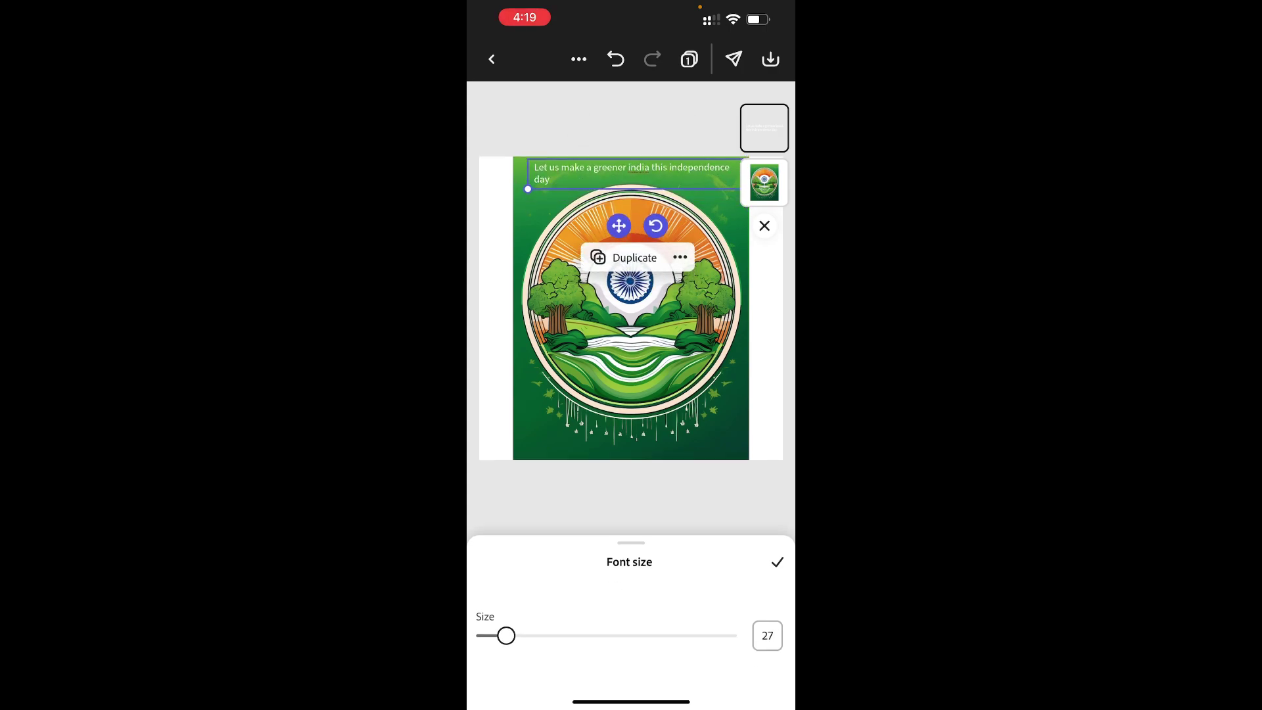
click(777, 562)
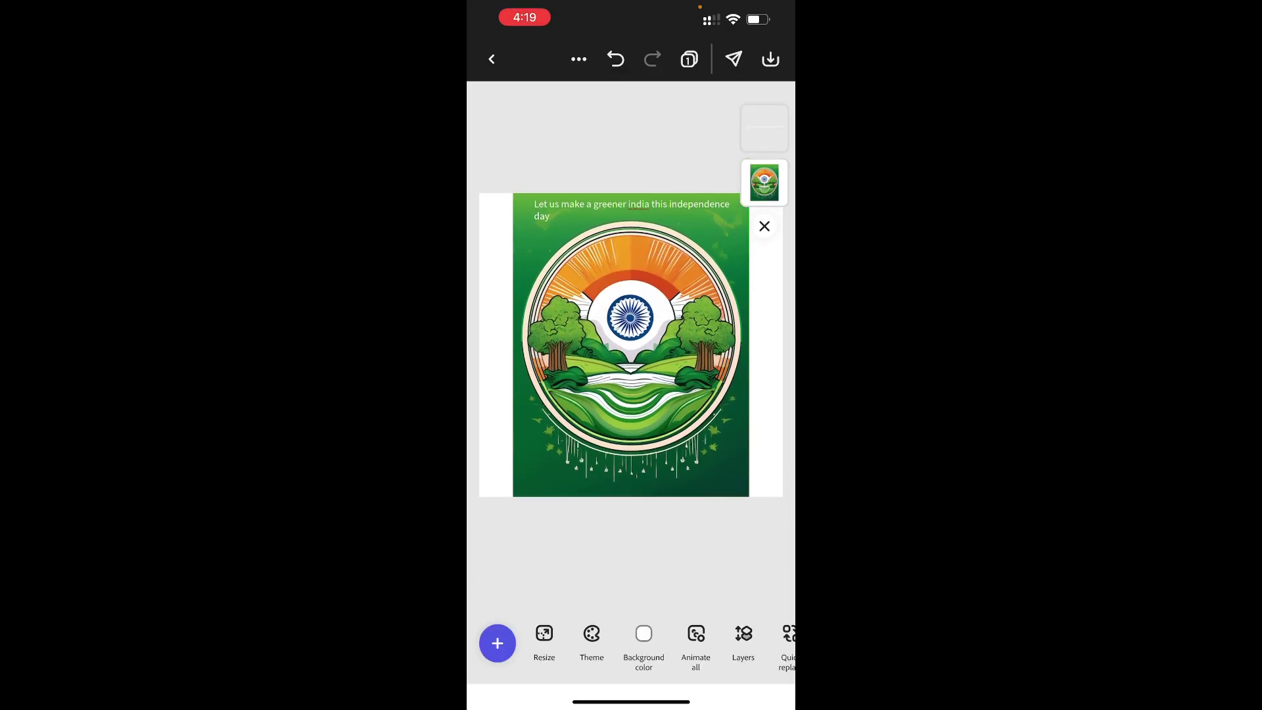
drag(710, 646, 631, 646)
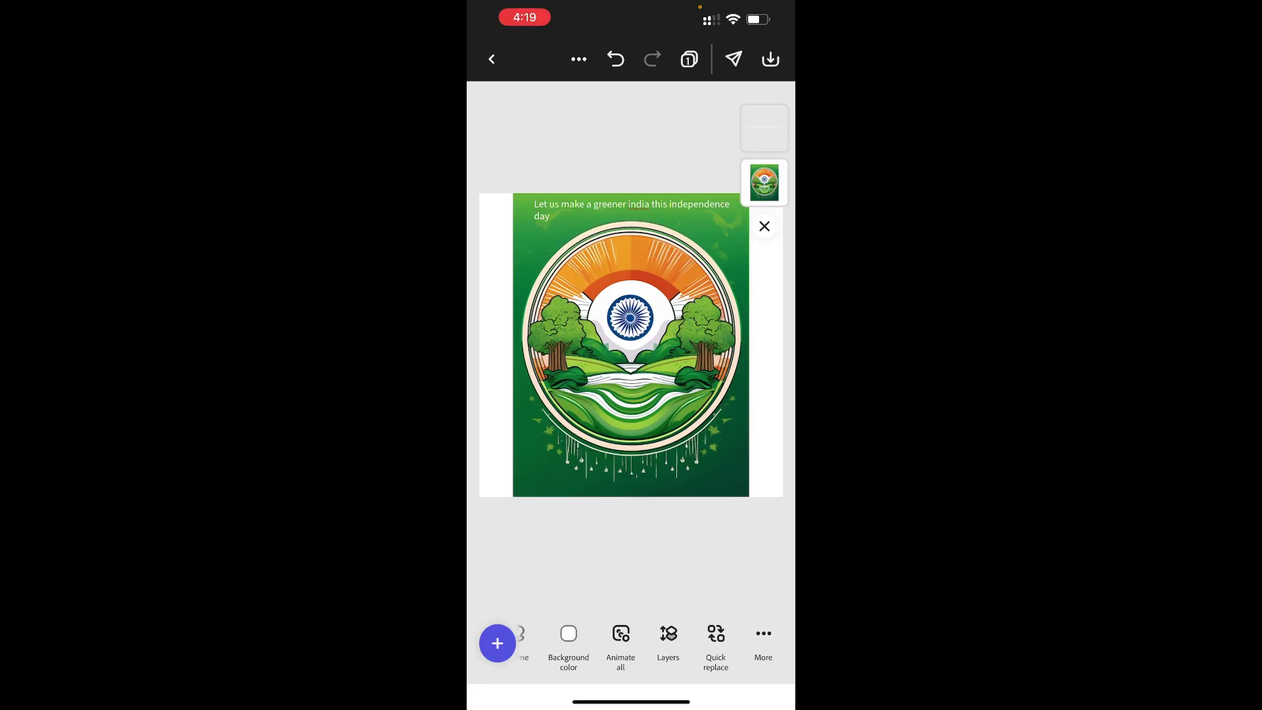
click(764, 182)
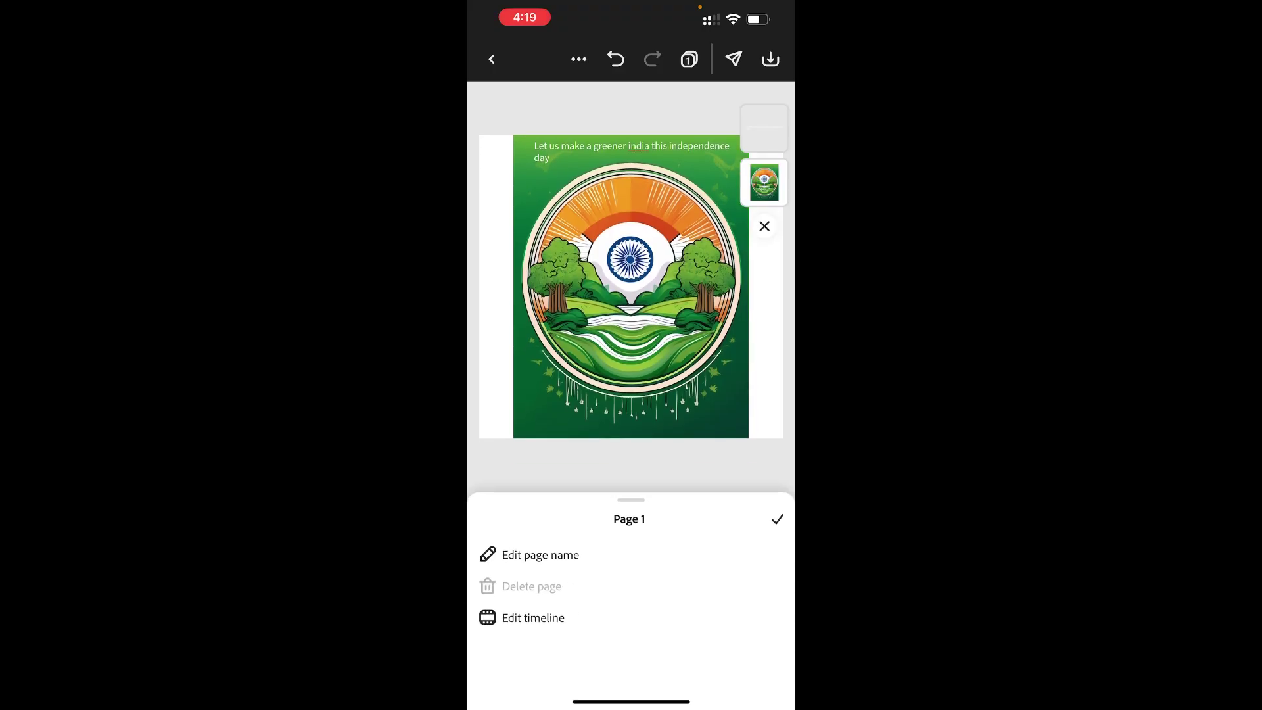
click(778, 518)
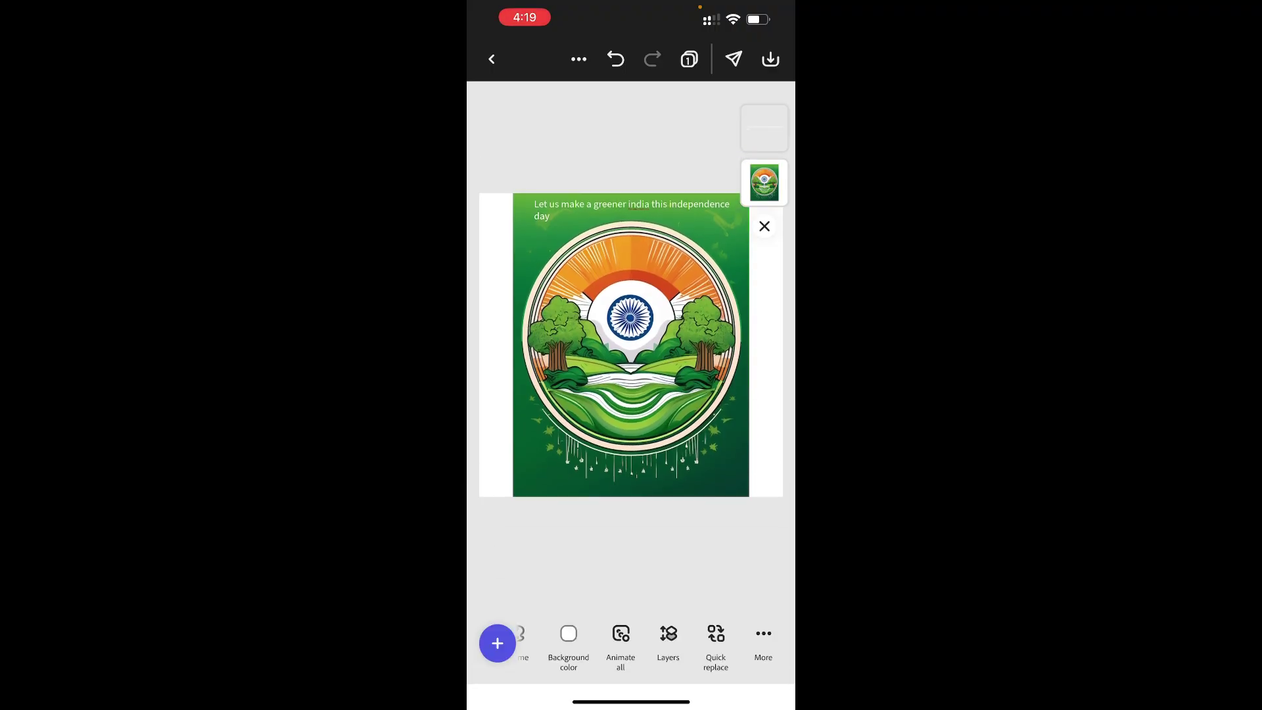
drag(553, 643, 627, 642)
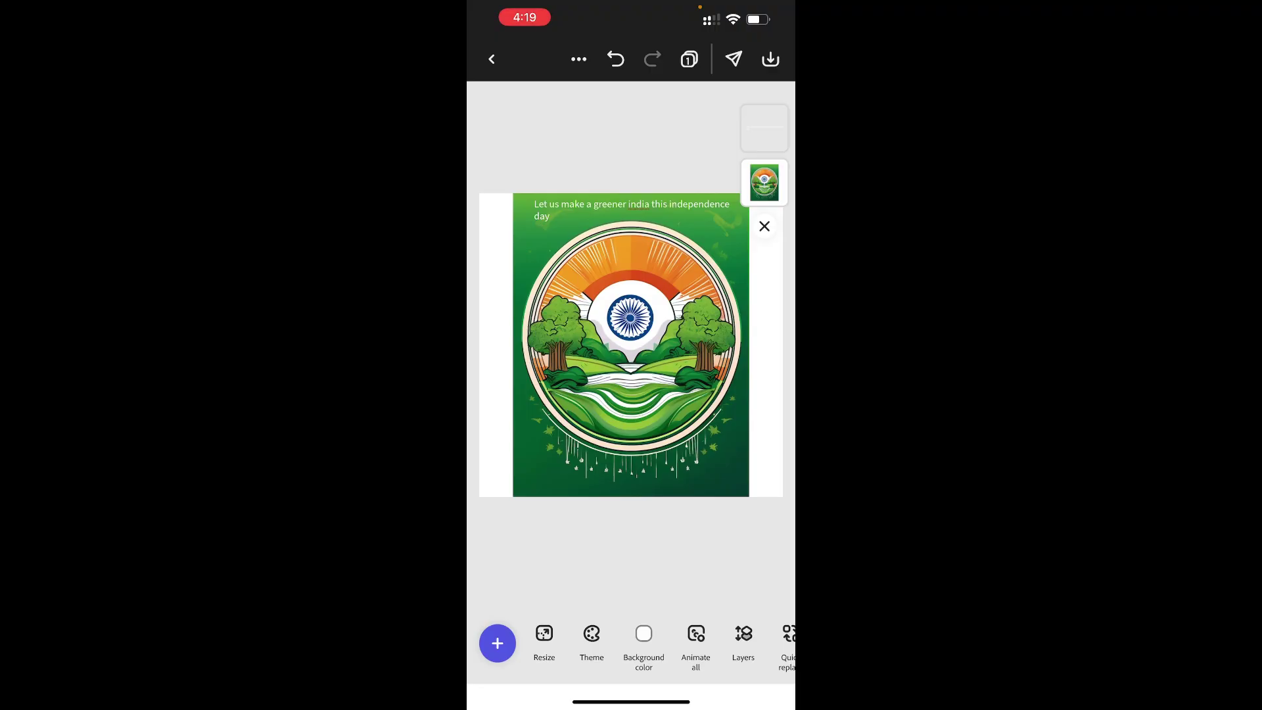
Edit the slogan so 'India' and 'Independence' are capitalized.
click(631, 209)
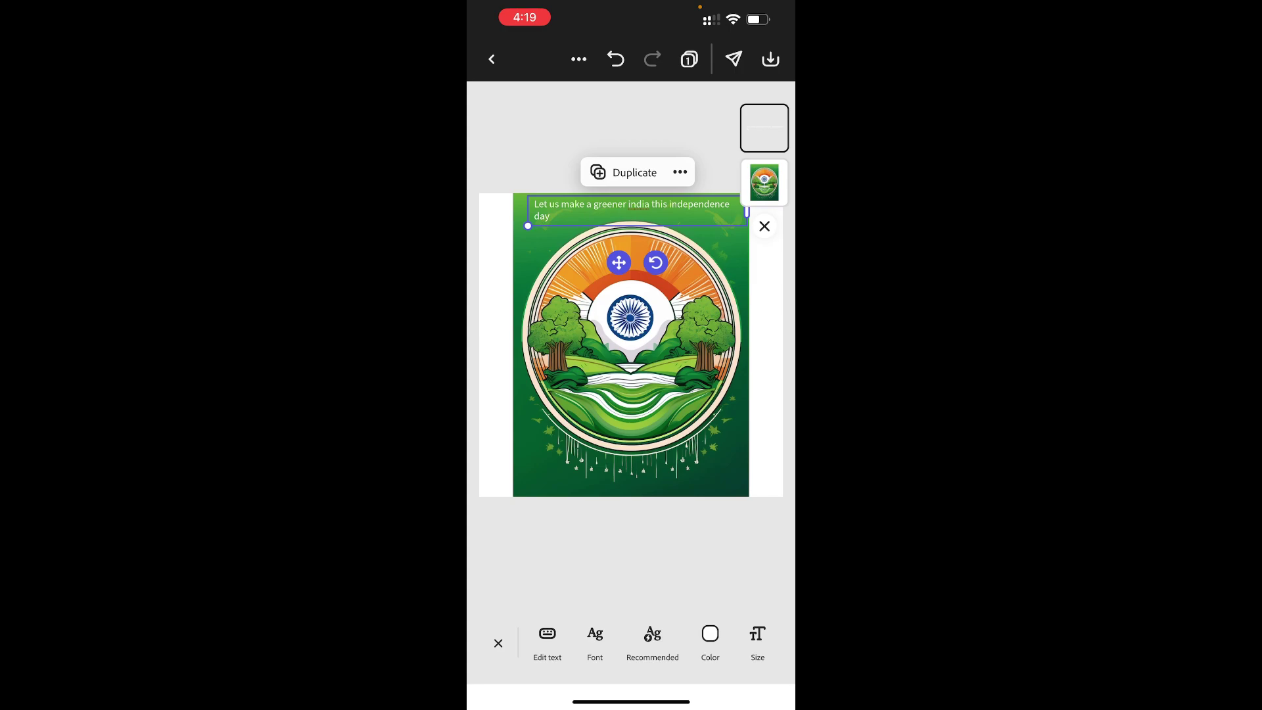
double_click(638, 205)
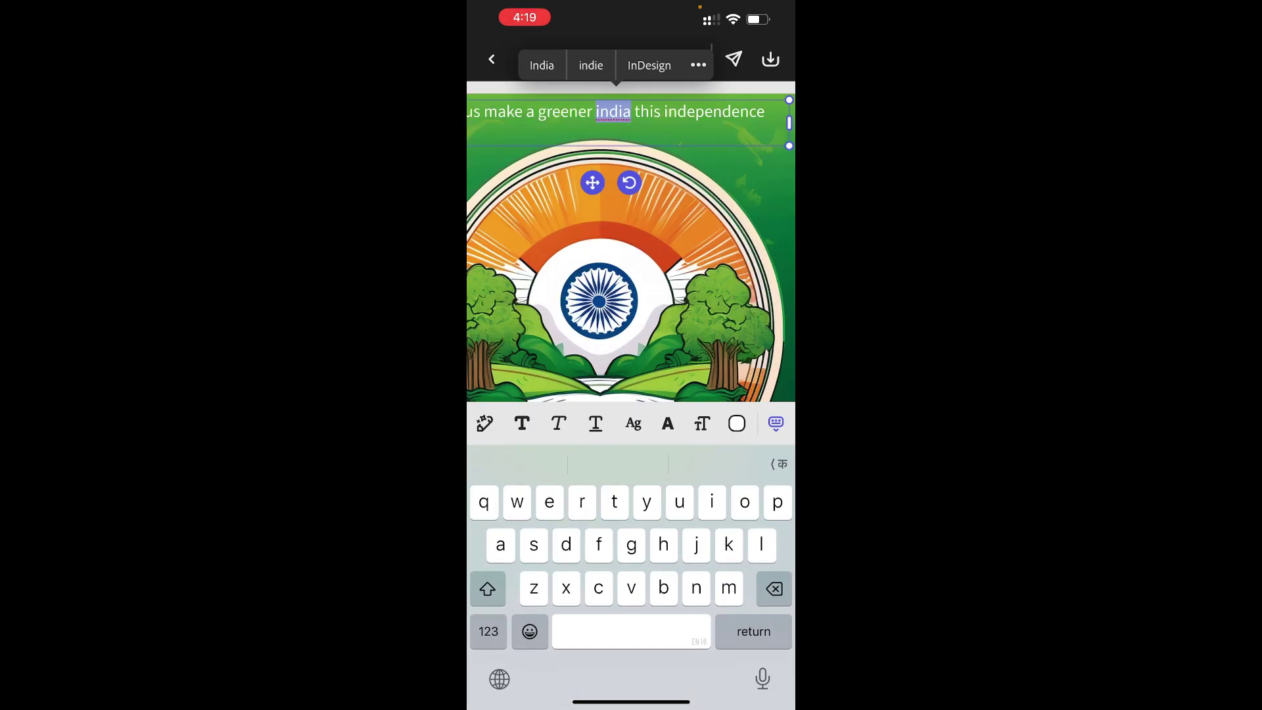
key(BackSpace)
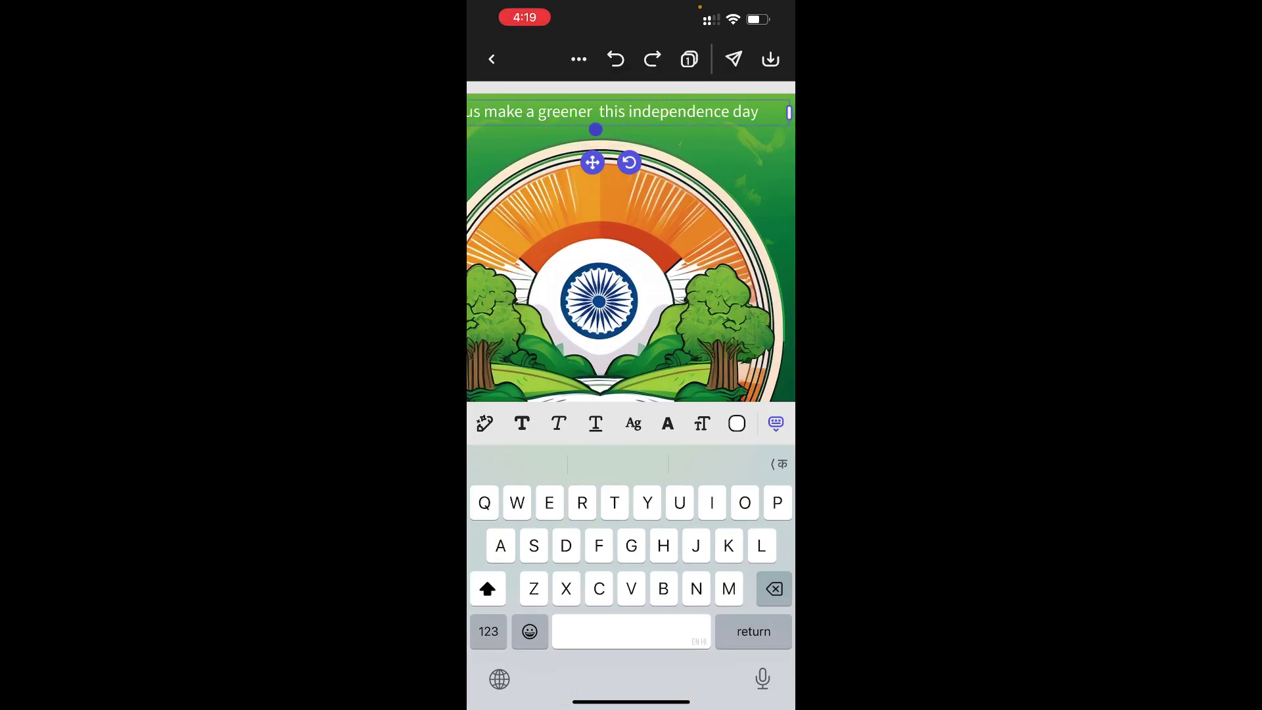
text(Ind)
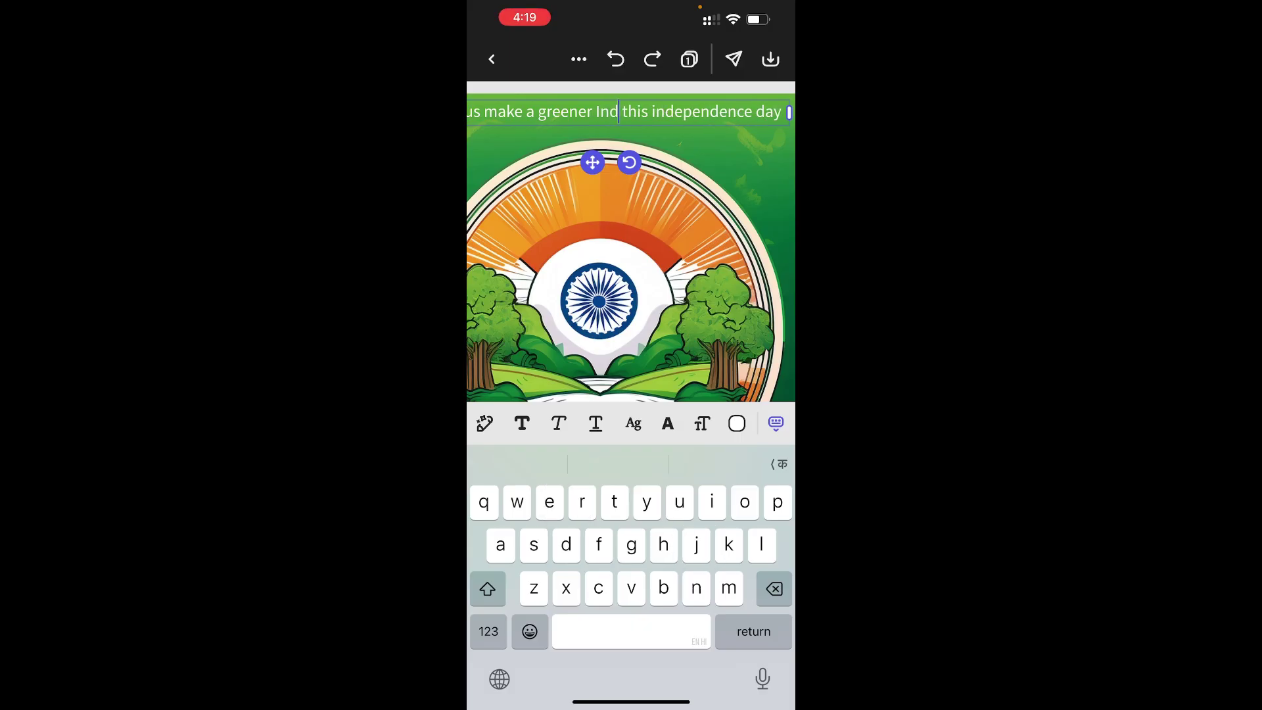
text(ia)
click(632, 111)
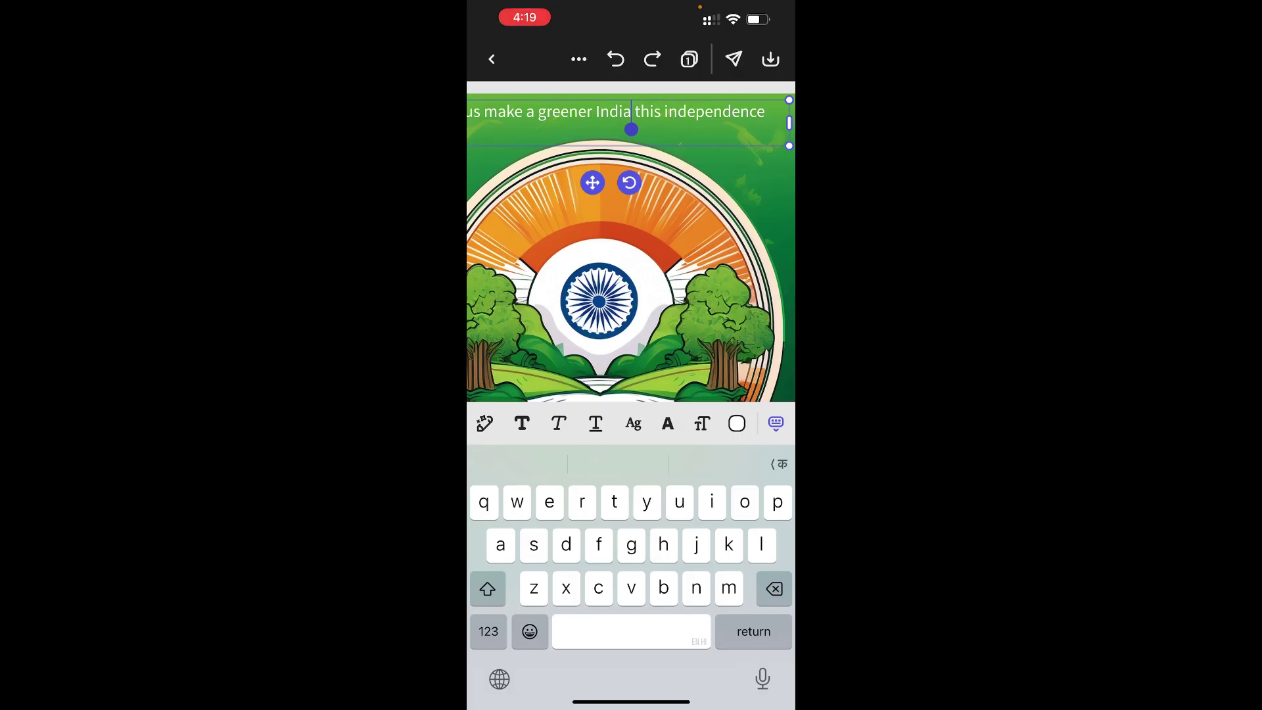
click(678, 111)
key(BackSpace)
key(BackSpace)
key(shift)
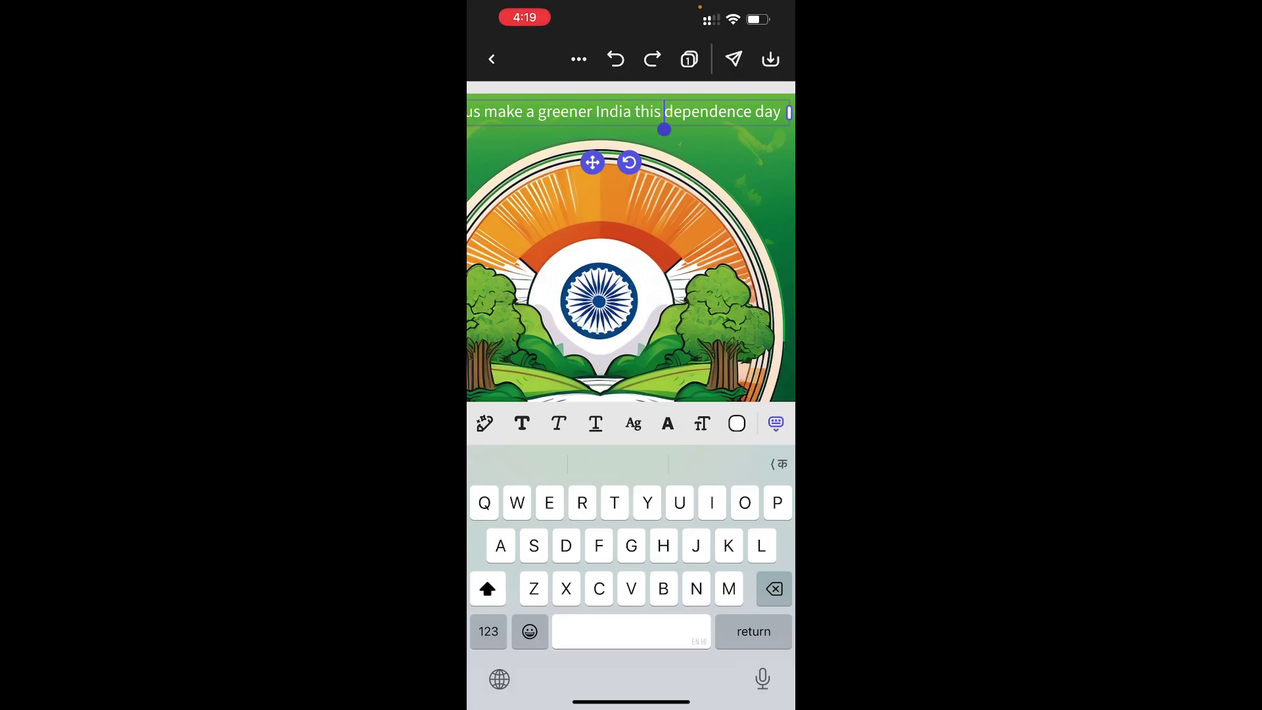
text(In)
click(776, 422)
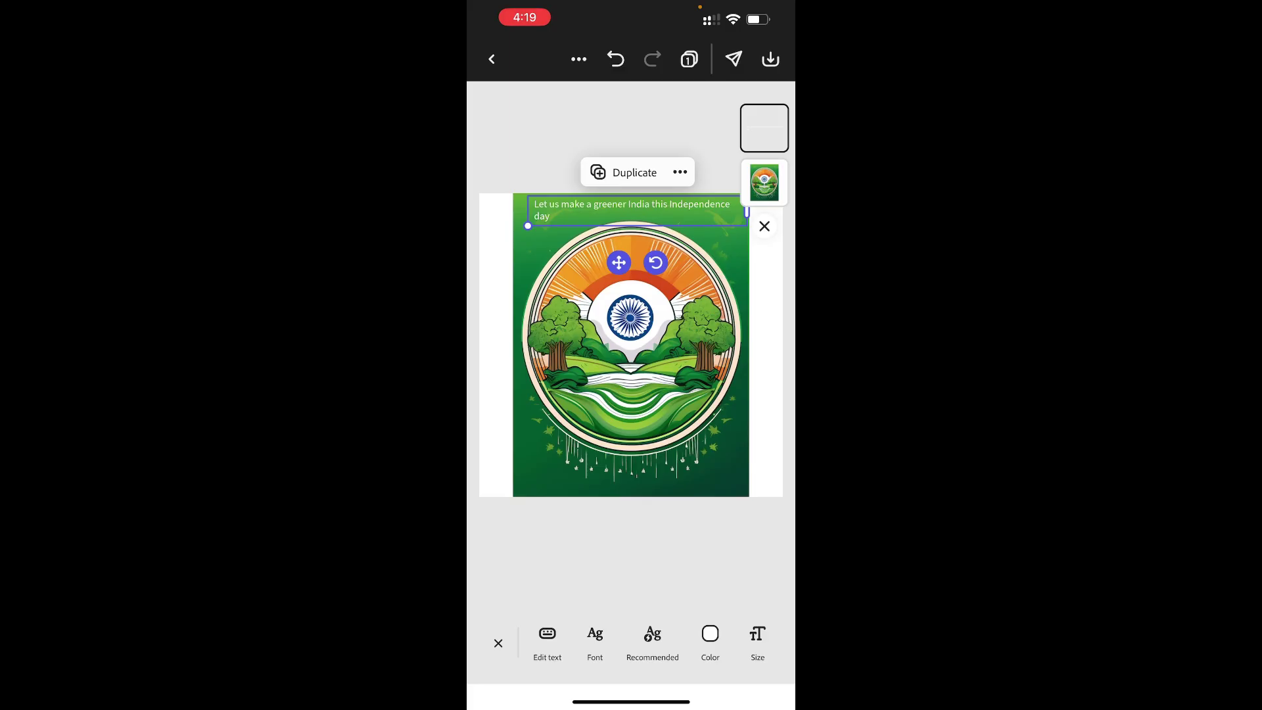
Share the badge design by creating a view-only link.
click(733, 60)
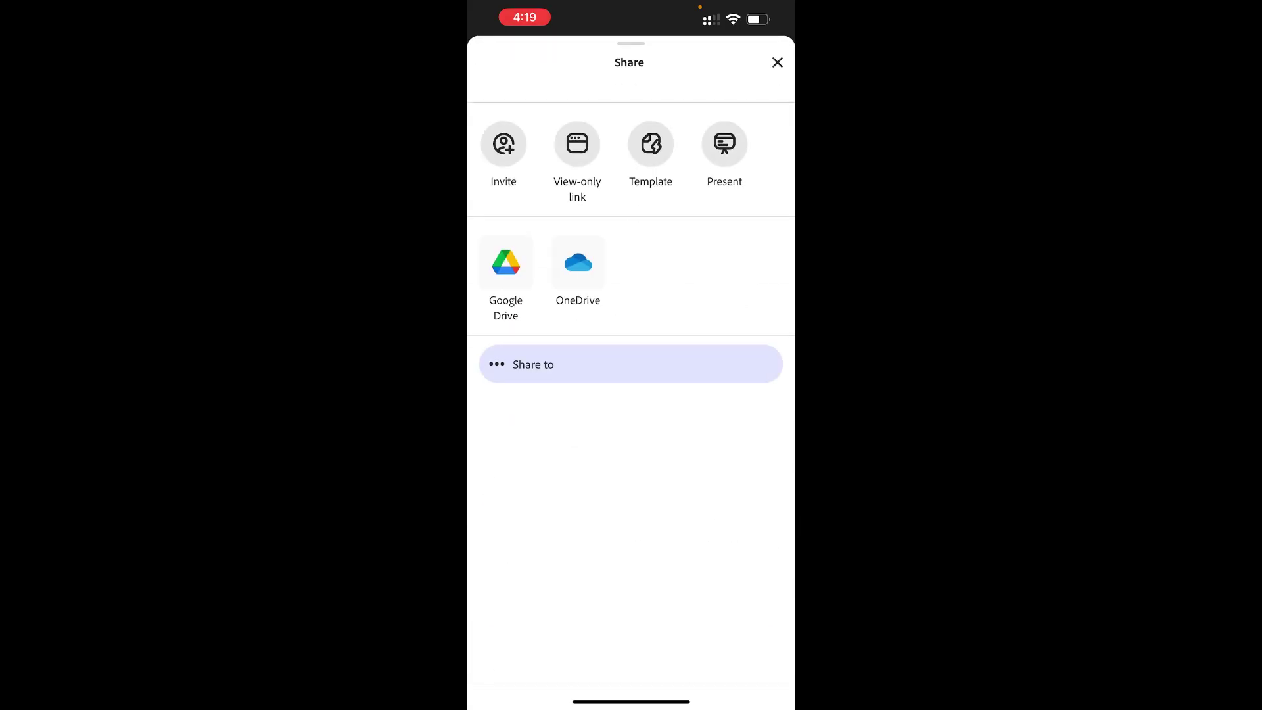
click(577, 144)
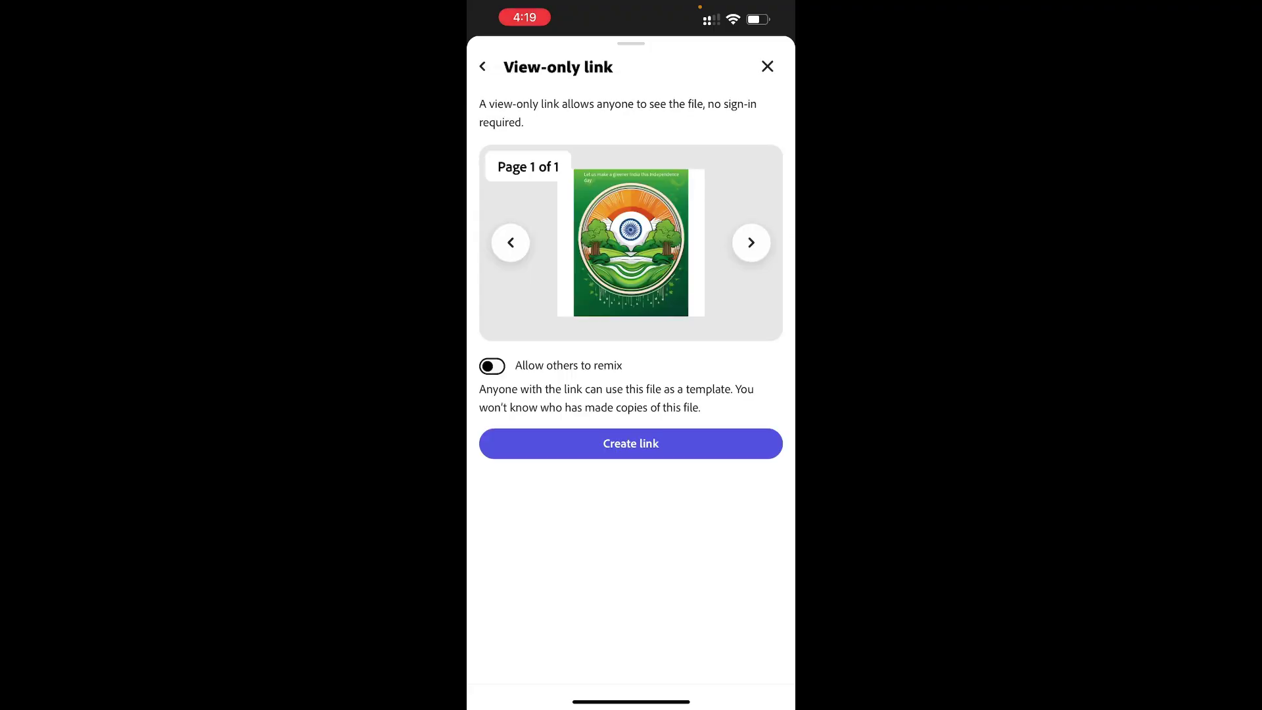
click(631, 443)
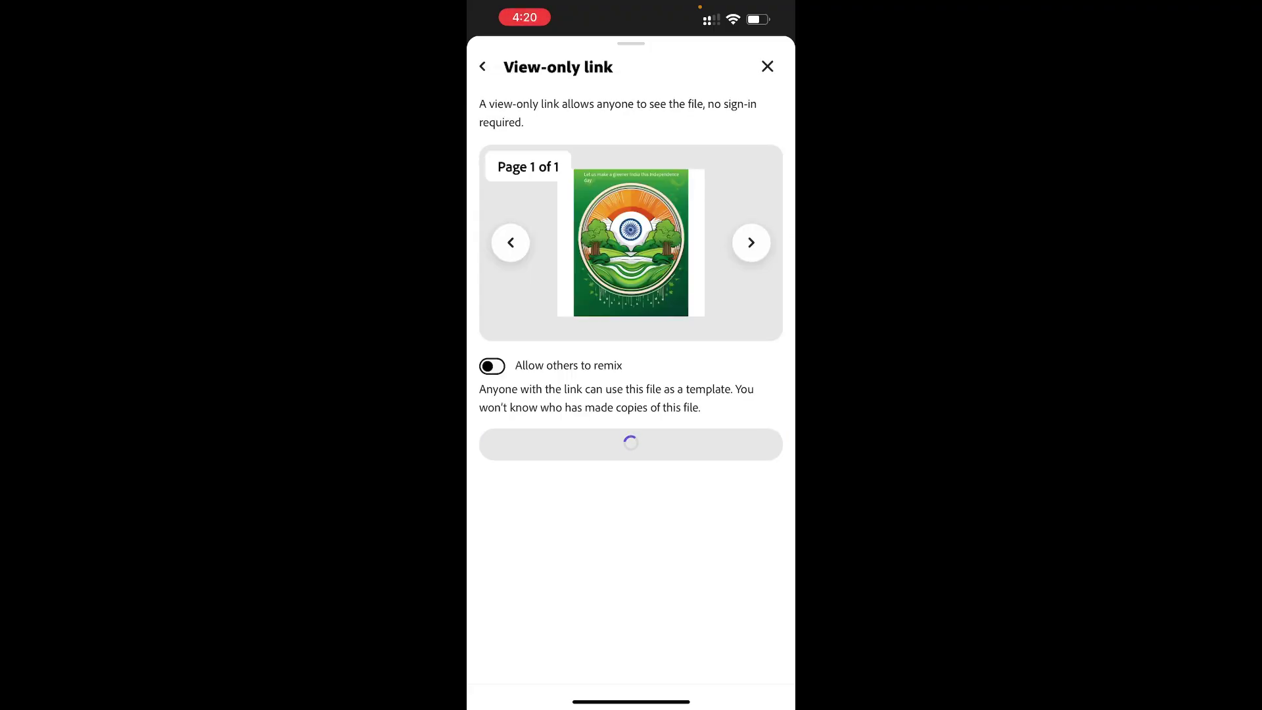